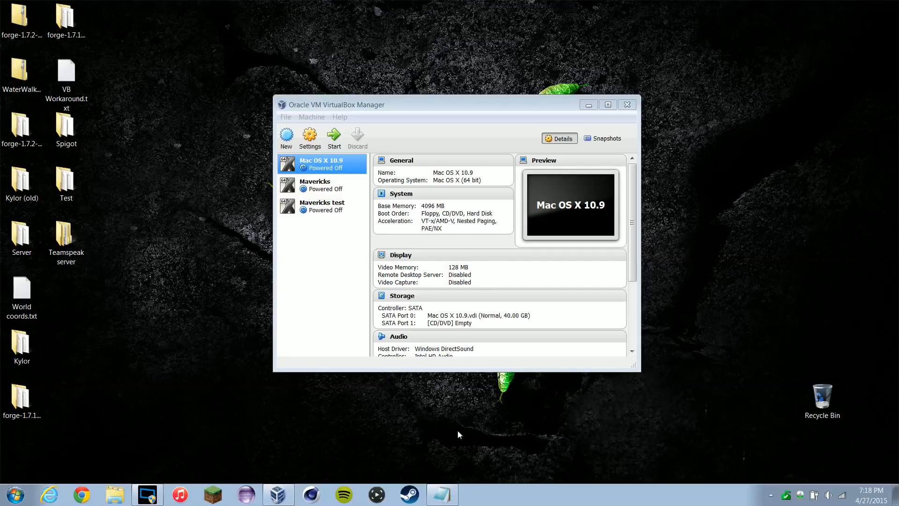
Check for VirtualBox updates and acknowledge the up-to-date notice
{"action": "left_click", "coordinate": [486, 104]}
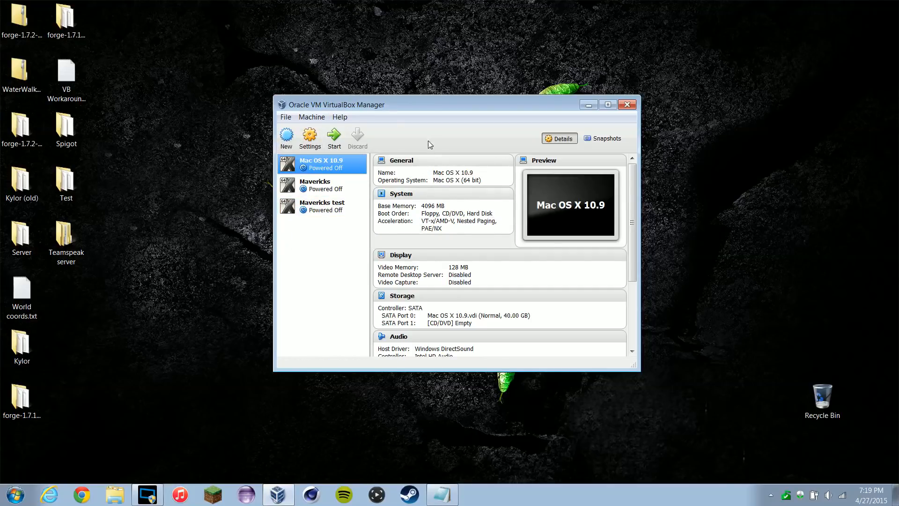
{"action": "left_click", "coordinate": [337, 118]}
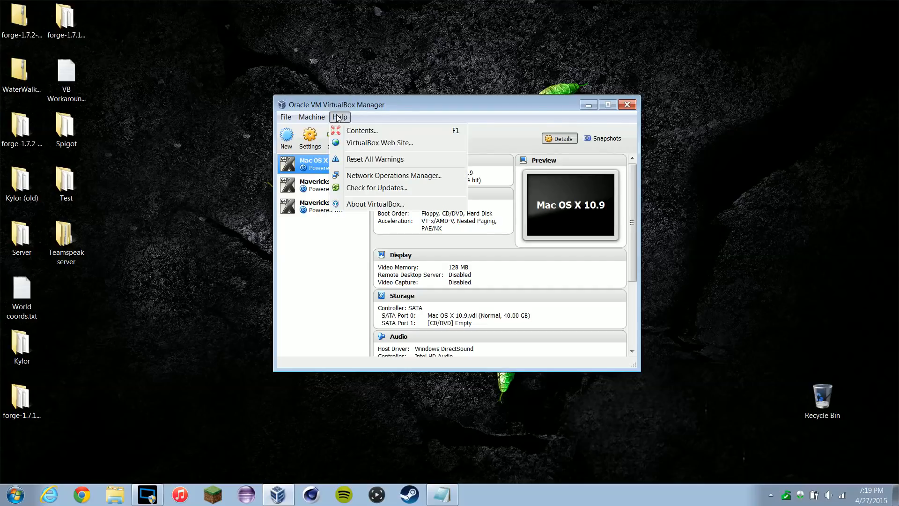
{"action": "left_click", "coordinate": [376, 187]}
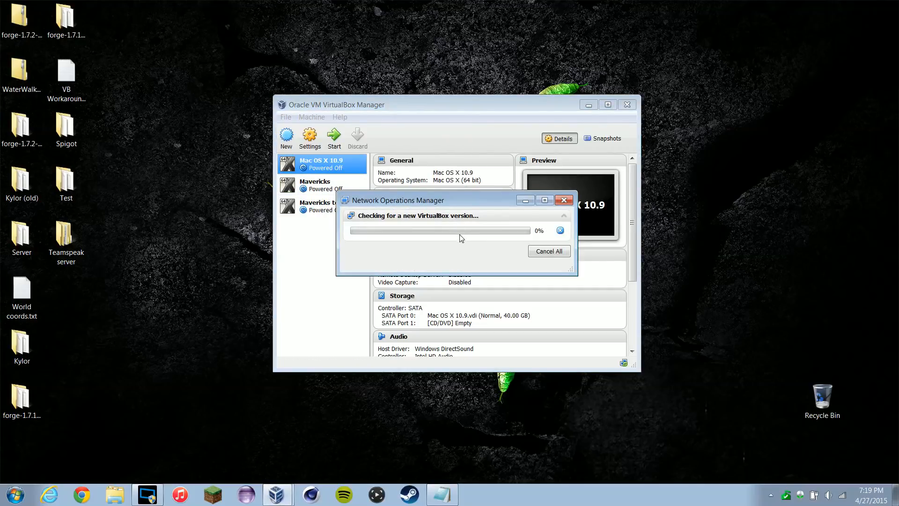
{"action": "left_click", "coordinate": [460, 256]}
View the About VirtualBox details for version 4.3.26, then start a new machine
{"action": "left_click", "coordinate": [337, 118]}
{"action": "left_click", "coordinate": [391, 211]}
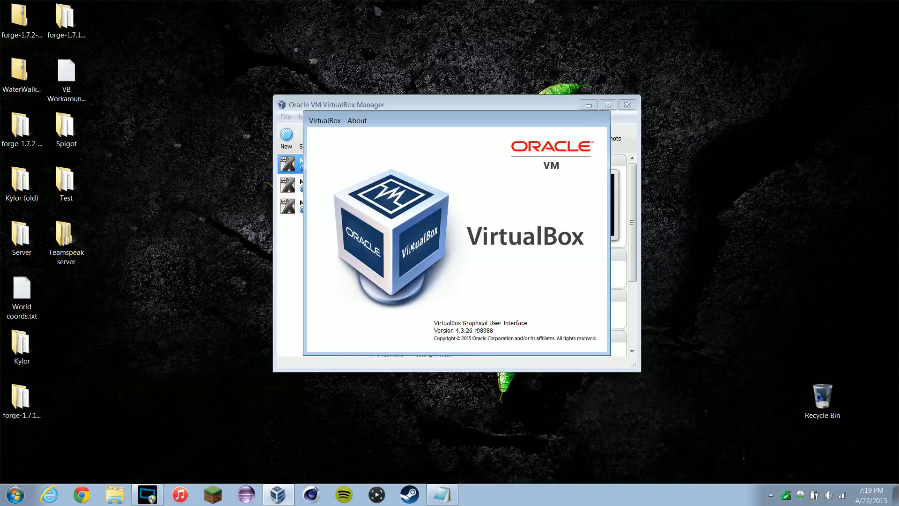
{"action": "left_click", "coordinate": [599, 123]}
{"action": "left_click", "coordinate": [287, 140]}
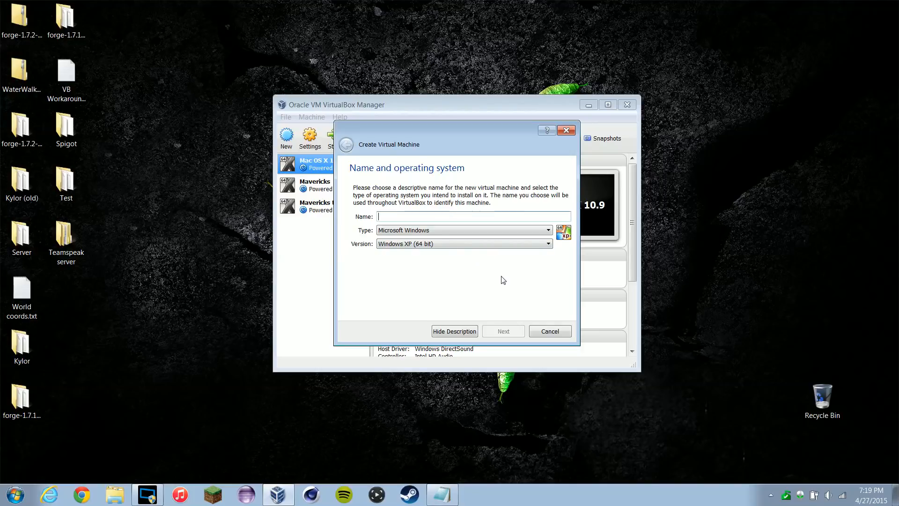
Name the new machine Yosemite with type Mac OS X and version Mac OS X (64 bit)
{"action": "type", "text": "Yosemite"}
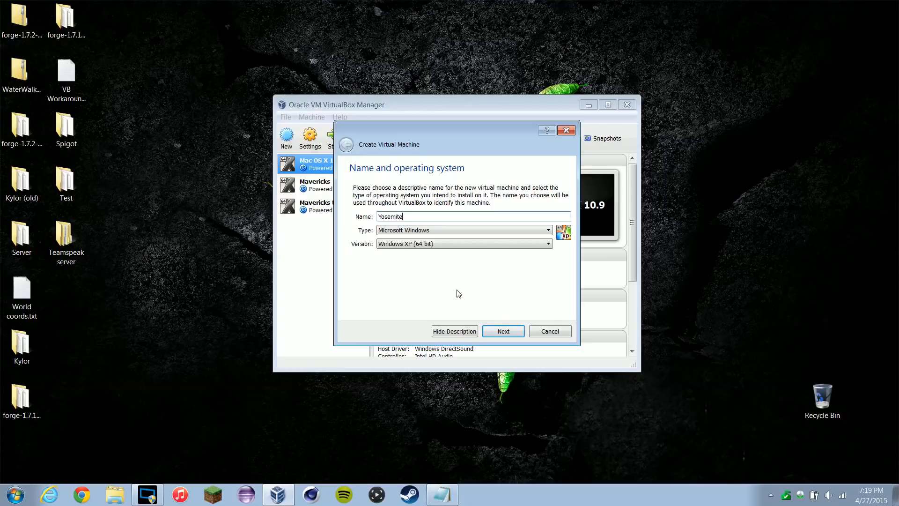
{"action": "left_click", "coordinate": [466, 226]}
{"action": "left_click", "coordinate": [459, 276]}
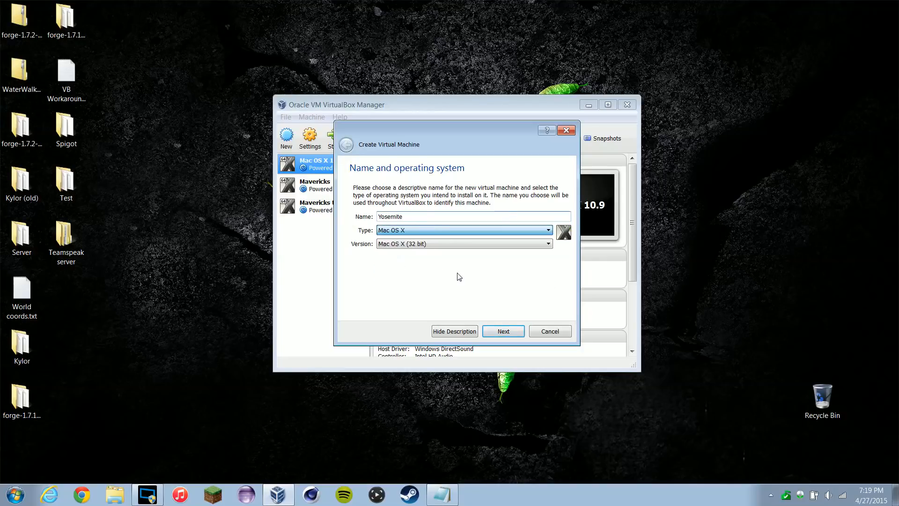
{"action": "left_click", "coordinate": [452, 244]}
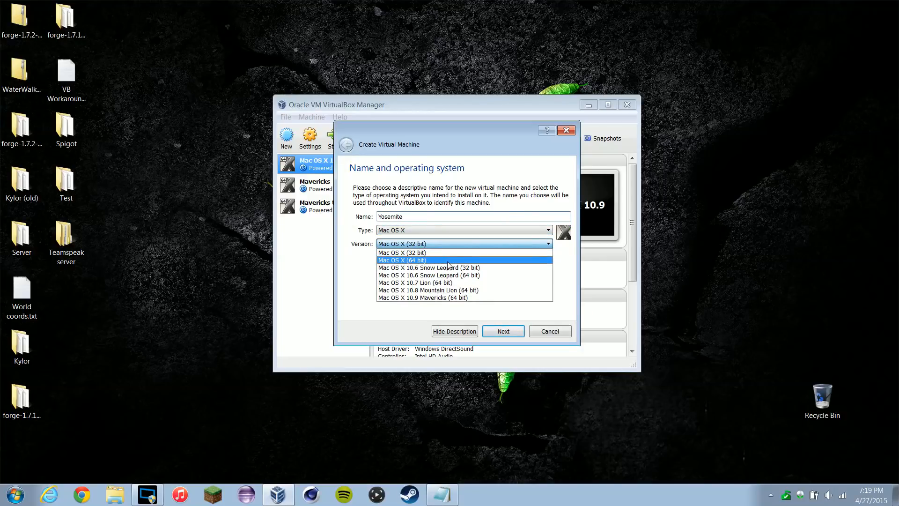
{"action": "left_click", "coordinate": [447, 261]}
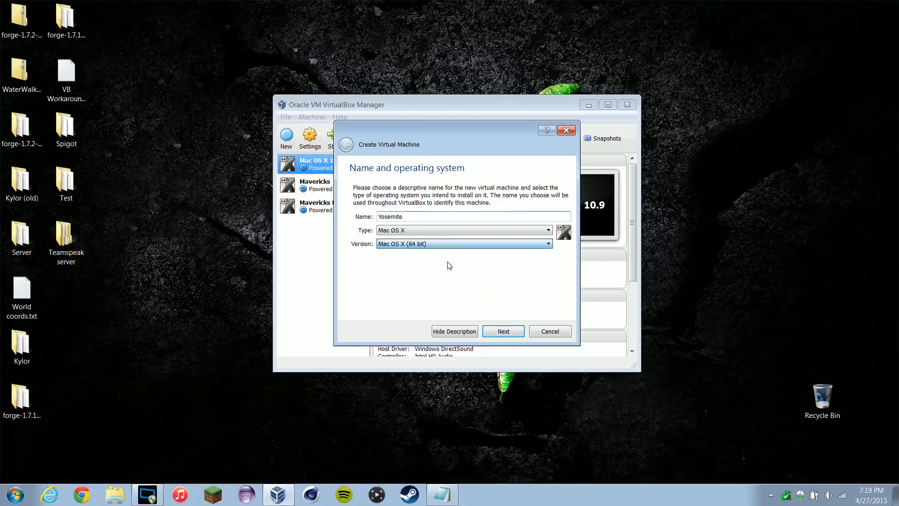
{"action": "left_click", "coordinate": [503, 331]}
Set memory to 4096 MB, create a new virtual hard drive and accept VDI
{"action": "double_click", "coordinate": [551, 223]}
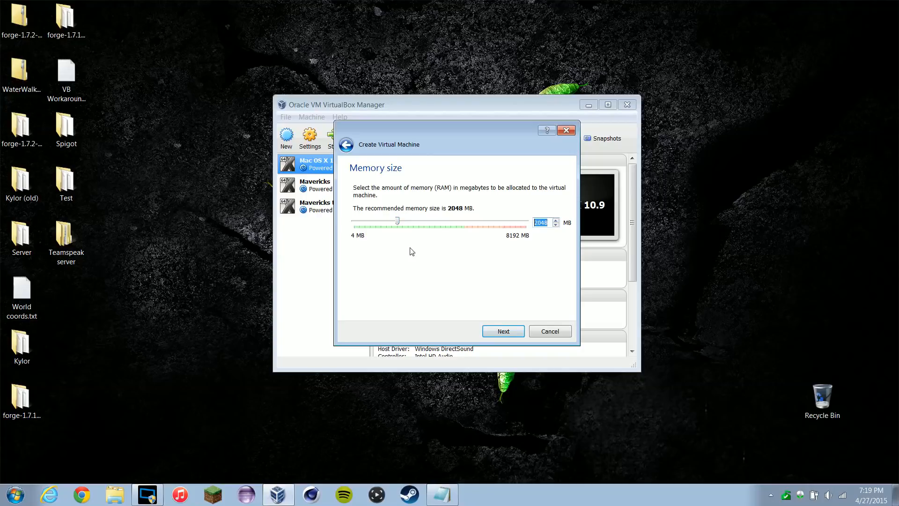
{"action": "type", "text": "4096"}
{"action": "left_click", "coordinate": [515, 337]}
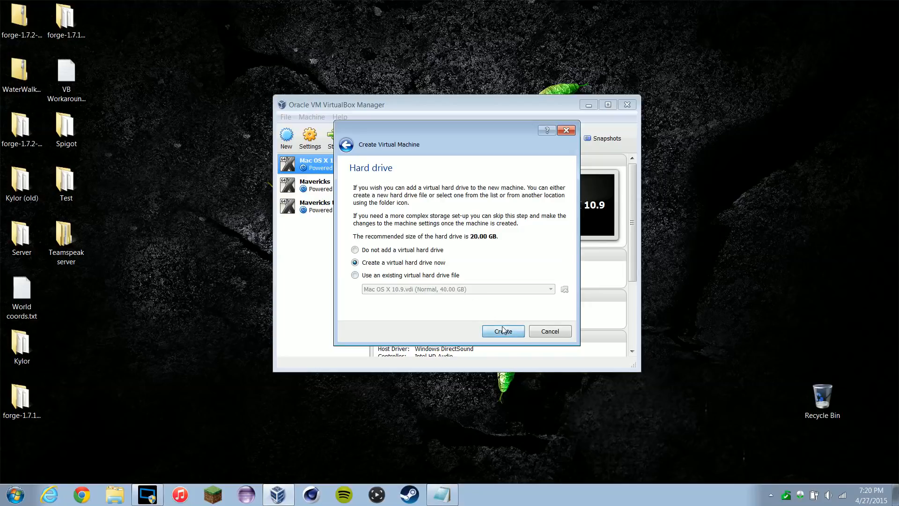
{"action": "left_click", "coordinate": [503, 331]}
{"action": "left_click", "coordinate": [533, 344]}
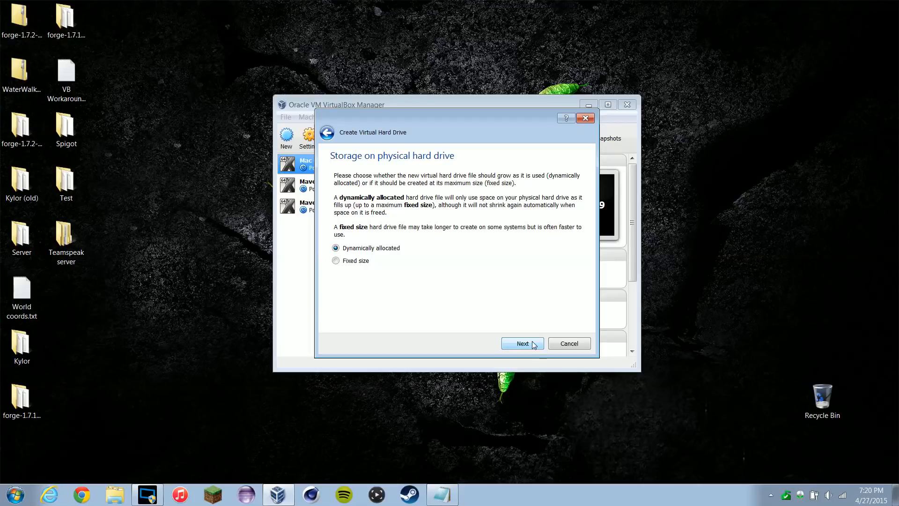
Check CPU and memory usage in Task Manager's Performance view
{"action": "right_click", "coordinate": [538, 484]}
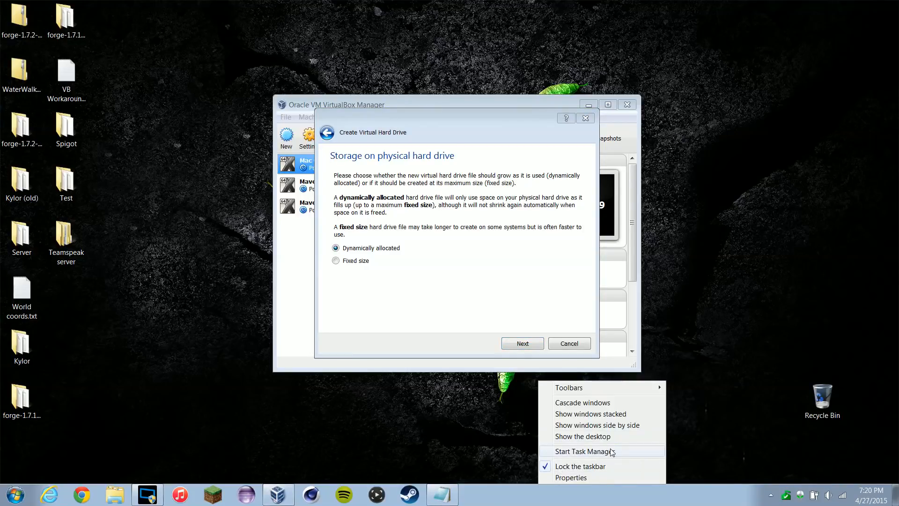
{"action": "left_click", "coordinate": [614, 450]}
{"action": "left_click", "coordinate": [512, 161]}
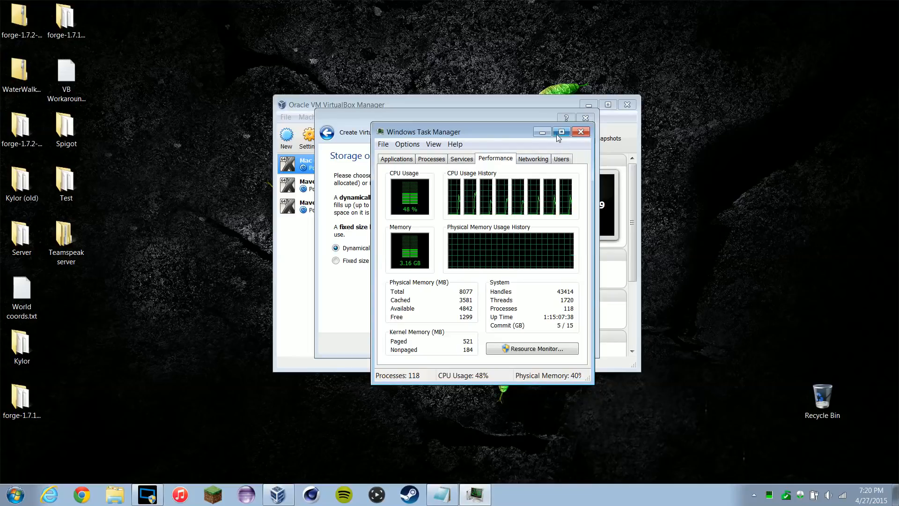
Close Task Manager and cancel the unfinished virtual machine wizard
{"action": "left_click", "coordinate": [581, 133]}
{"action": "left_click", "coordinate": [548, 347]}
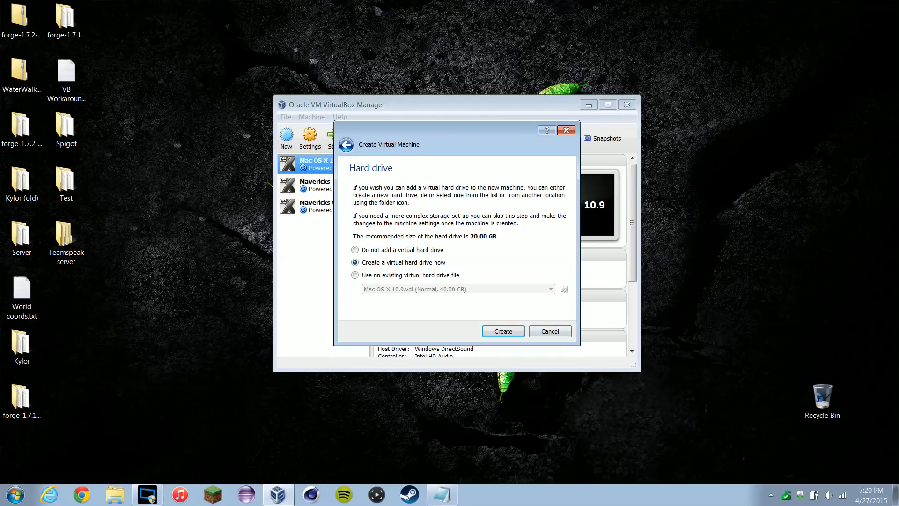
{"action": "left_click", "coordinate": [548, 332]}
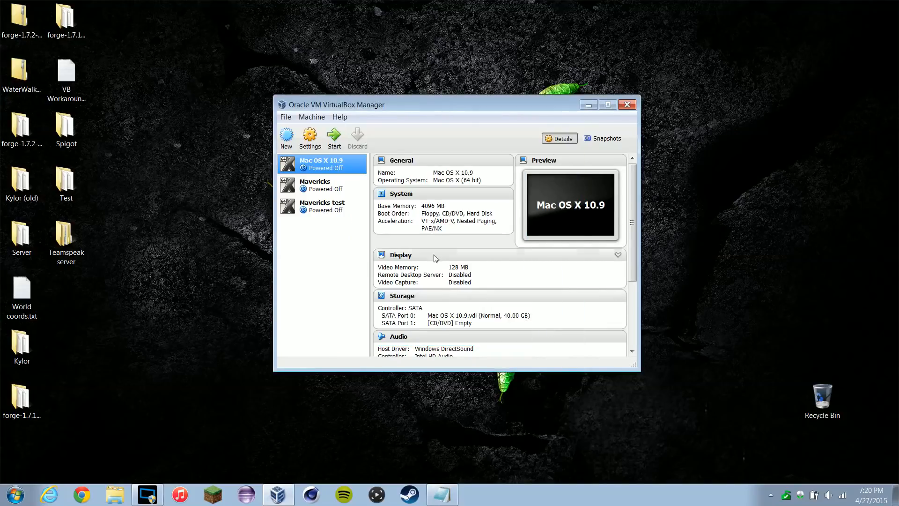
Start a new Mac OS X (64 bit) machine named Yosemite
{"action": "left_click", "coordinate": [286, 136]}
{"action": "type", "text": "Yosemite"}
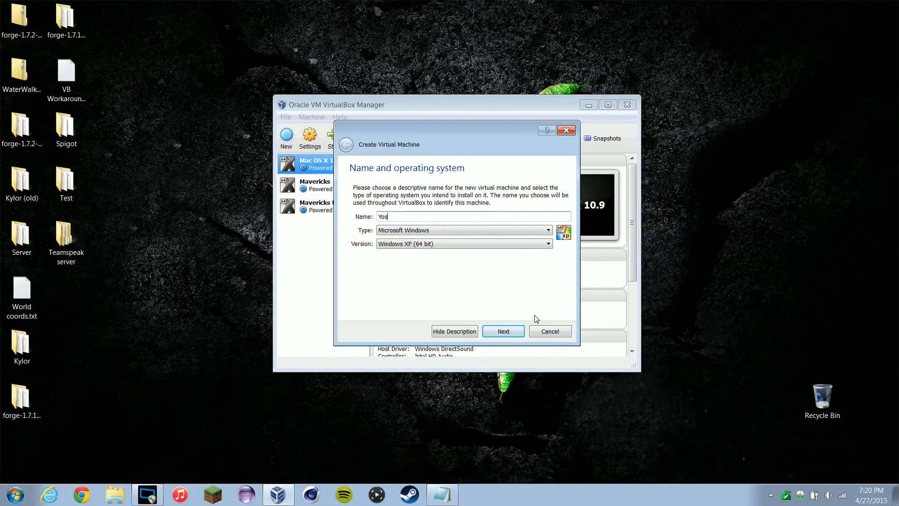
{"action": "left_click", "coordinate": [453, 230]}
{"action": "left_click", "coordinate": [451, 275]}
{"action": "left_click", "coordinate": [433, 243]}
{"action": "left_click", "coordinate": [434, 260]}
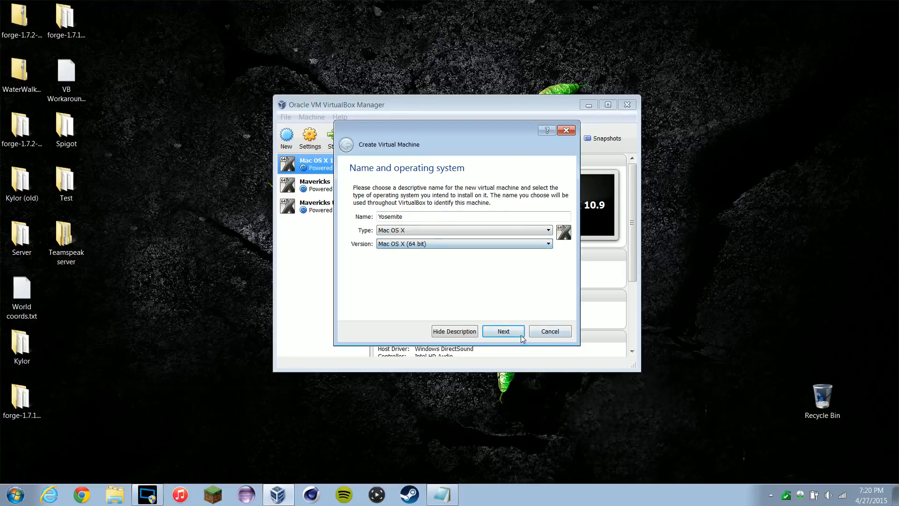
{"action": "left_click", "coordinate": [503, 331]}
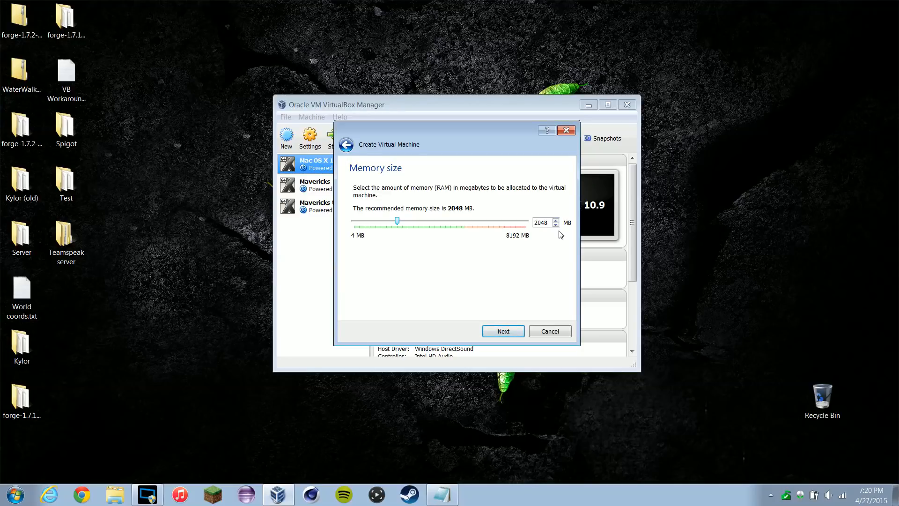
Keep 2048 MB memory and create a dynamically allocated VDI hard drive
{"action": "left_click", "coordinate": [500, 332]}
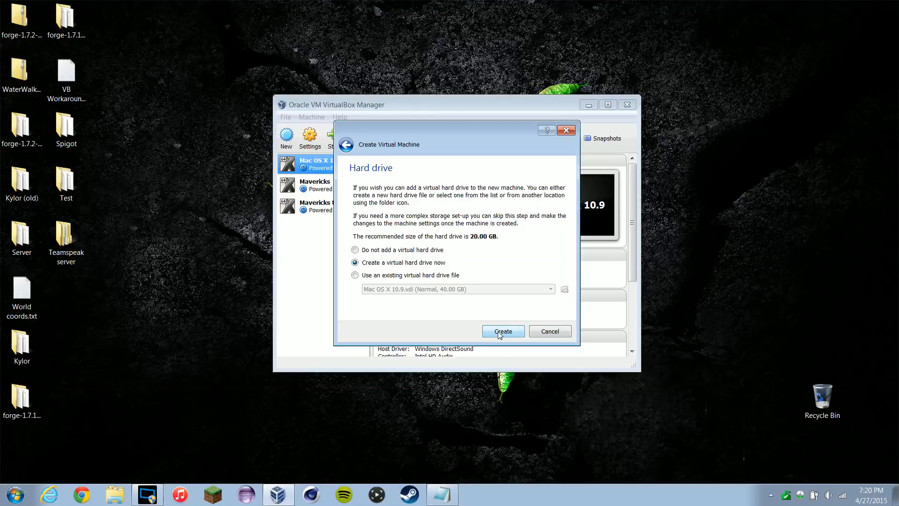
{"action": "left_click", "coordinate": [499, 332]}
{"action": "left_click", "coordinate": [518, 342]}
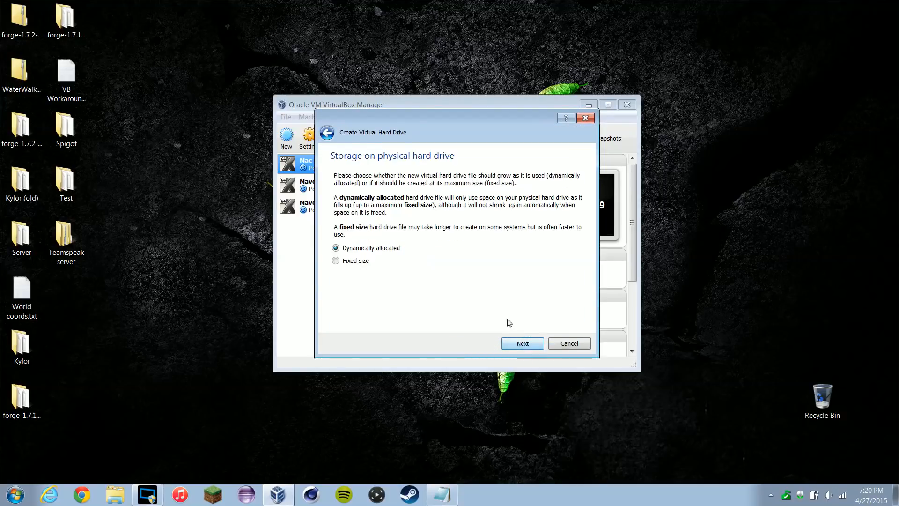
{"action": "left_click", "coordinate": [517, 341]}
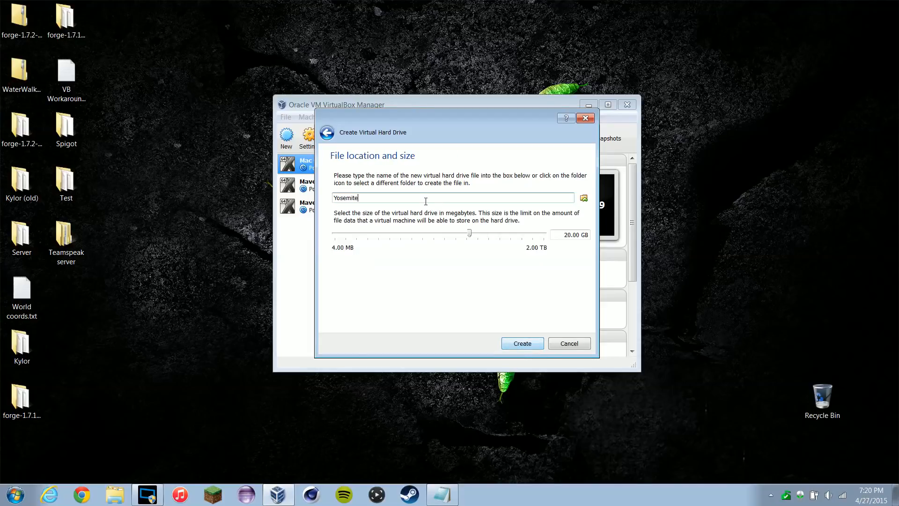
Set the disk size to 40 GB and finish creating the Yosemite machine
{"action": "left_click", "coordinate": [565, 234]}
{"action": "key", "text": "BackSpace"}
{"action": "type", "text": "3"}
{"action": "key", "text": "BackSpace"}
{"action": "type", "text": "4"}
{"action": "left_click", "coordinate": [522, 345]}
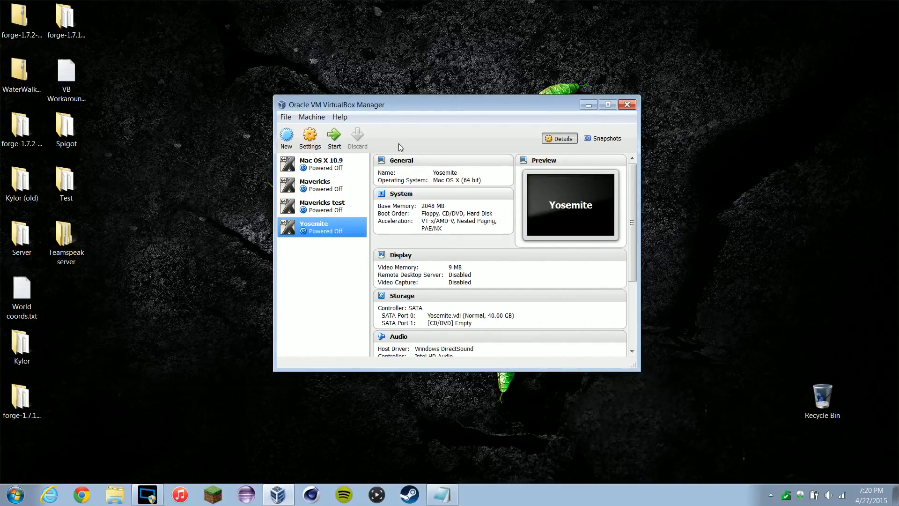
Raise the Yosemite VM's video memory to 128 MB in Display settings
{"action": "key", "text": "ctrl+s"}
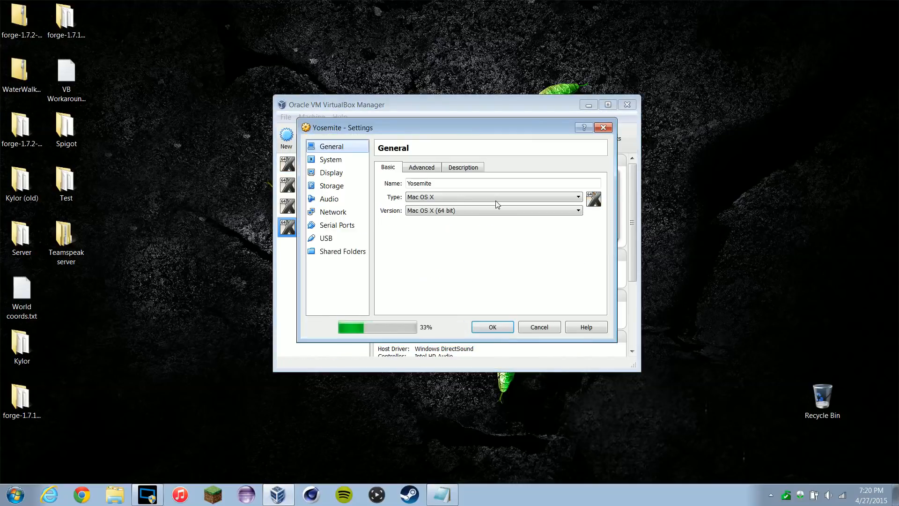
{"action": "left_click", "coordinate": [339, 164]}
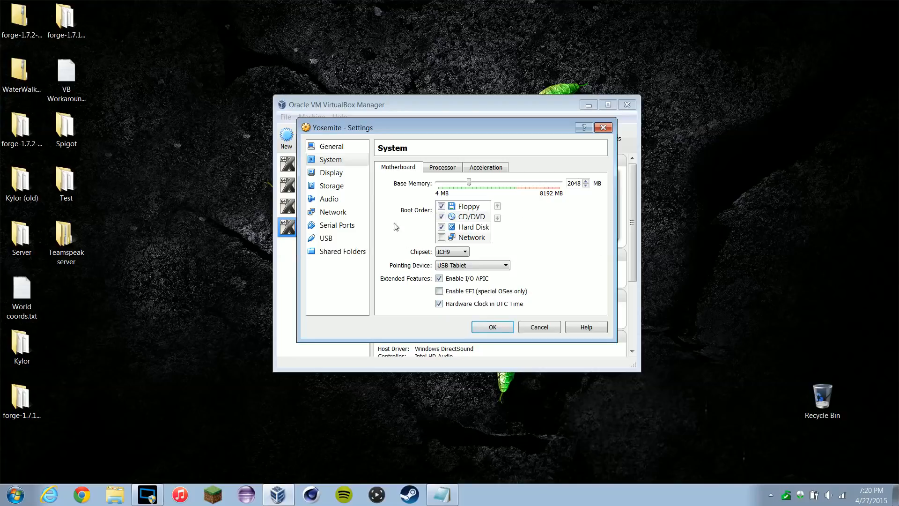
{"action": "left_click", "coordinate": [349, 176]}
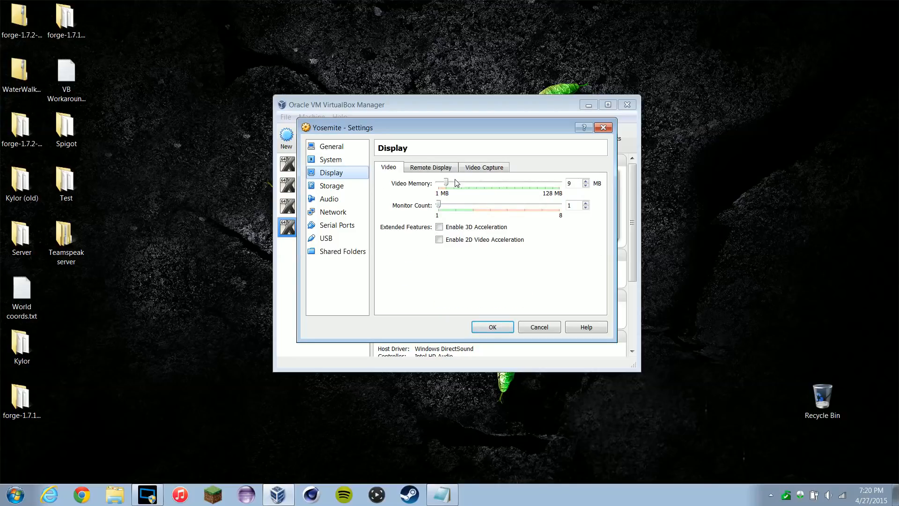
{"action": "left_click_drag", "start_coordinate": [447, 182], "coordinate": [790, 177]}
Attach Yosemite-Zone.iso to the empty optical drive under Storage
{"action": "left_click", "coordinate": [328, 186]}
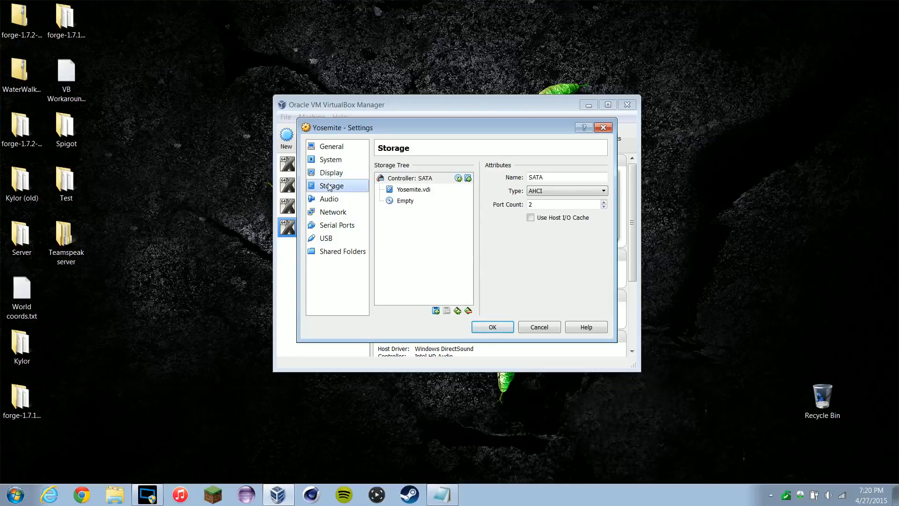
{"action": "left_click", "coordinate": [401, 200]}
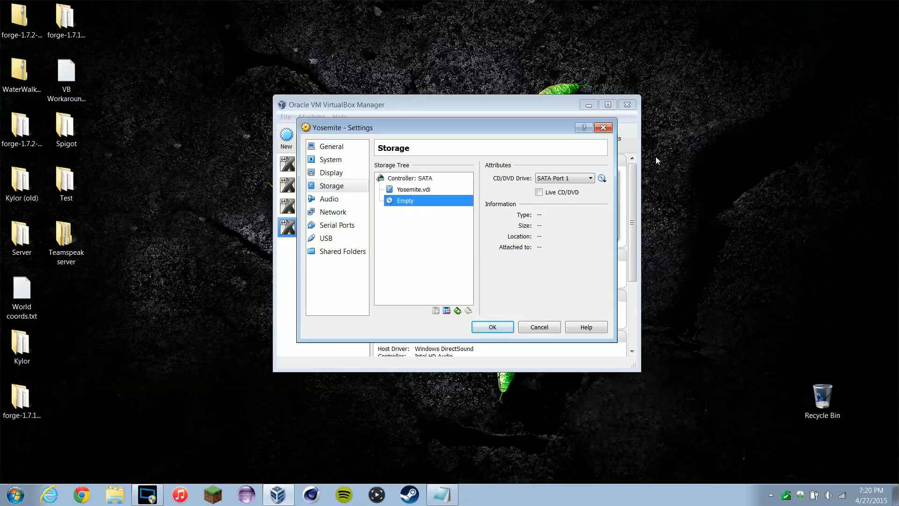
{"action": "left_click", "coordinate": [602, 178]}
{"action": "left_click", "coordinate": [624, 216]}
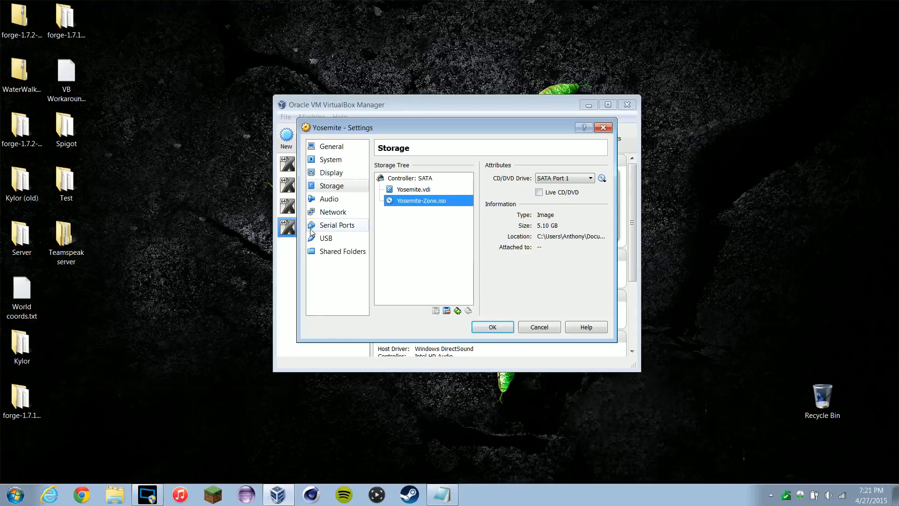
Review the audio, serial port, network and USB pages, then save the settings
{"action": "left_click", "coordinate": [344, 200]}
{"action": "left_click", "coordinate": [343, 226]}
{"action": "key", "text": "Up"}
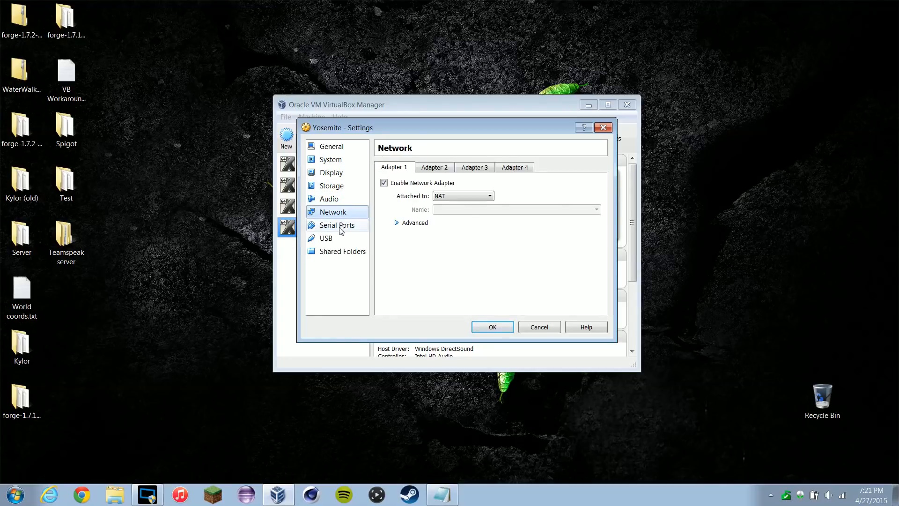
{"action": "left_click", "coordinate": [327, 238]}
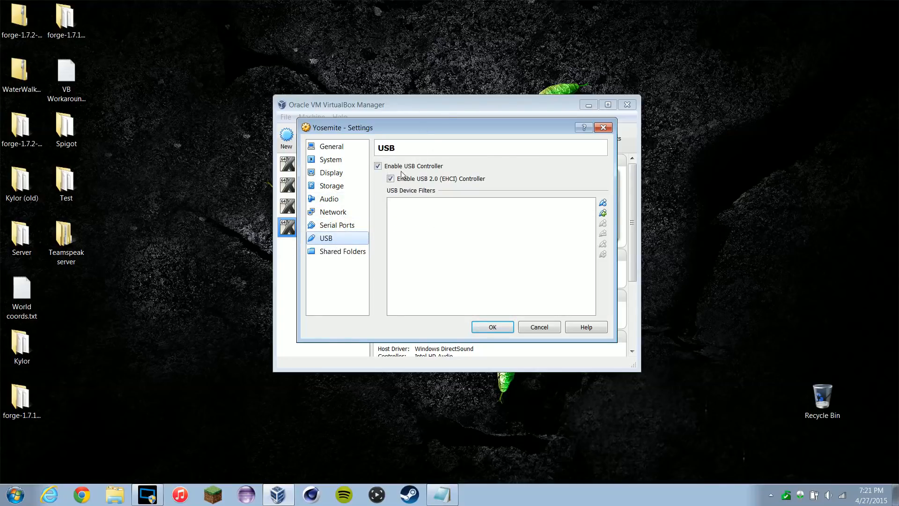
{"action": "left_click", "coordinate": [347, 147]}
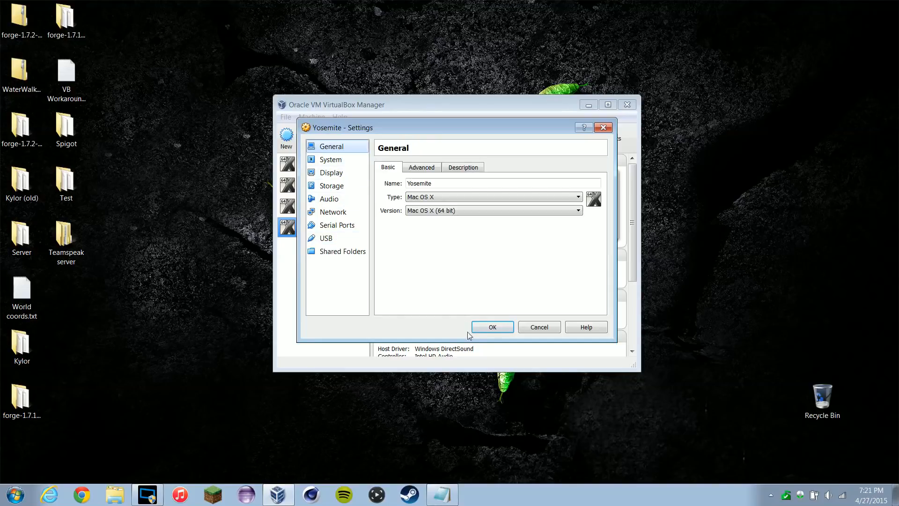
{"action": "left_click", "coordinate": [497, 327]}
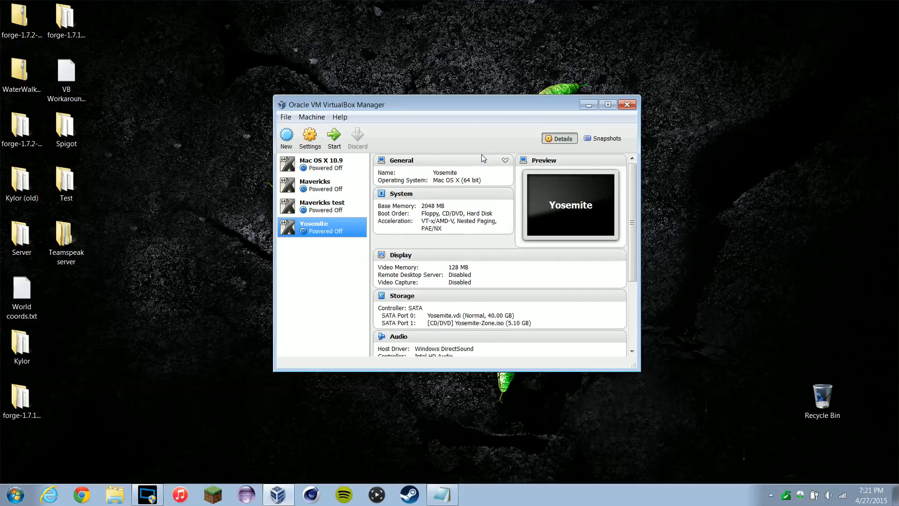
Close VirtualBox Manager and launch Command Prompt by searching cmd
{"action": "left_click", "coordinate": [627, 106]}
{"action": "key", "text": "super"}
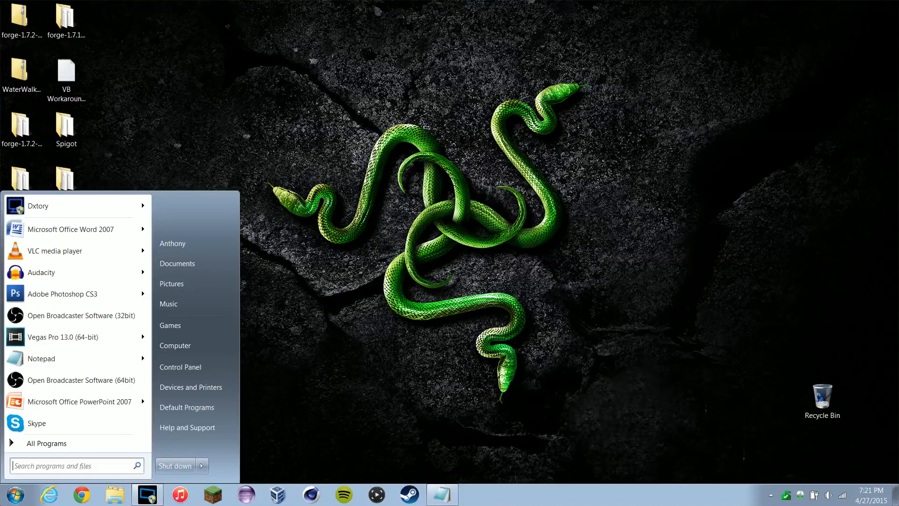
{"action": "type", "text": "cmd"}
{"action": "key", "text": "Return"}
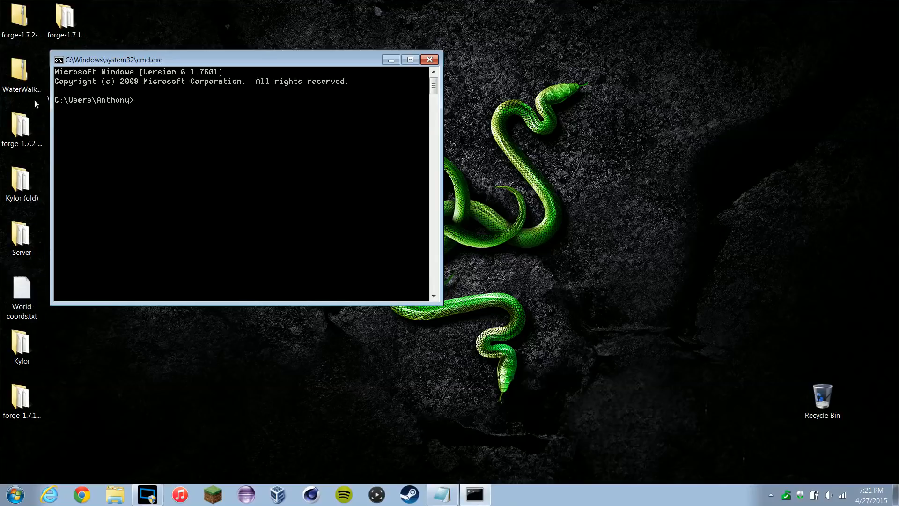
Centre the console, type cd, and bring up Windows Explorer
{"action": "left_click_drag", "start_coordinate": [209, 58], "coordinate": [480, 82]}
{"action": "type", "text": "cd"}
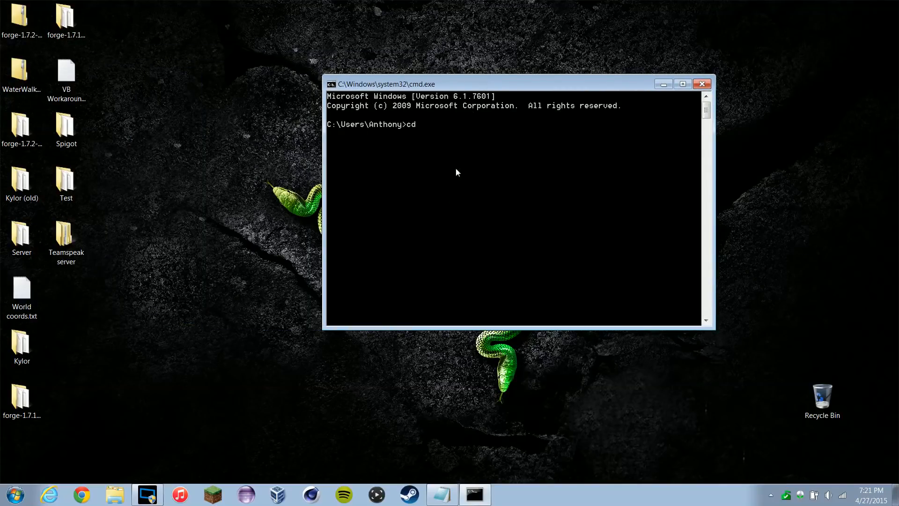
{"action": "left_click", "coordinate": [115, 495]}
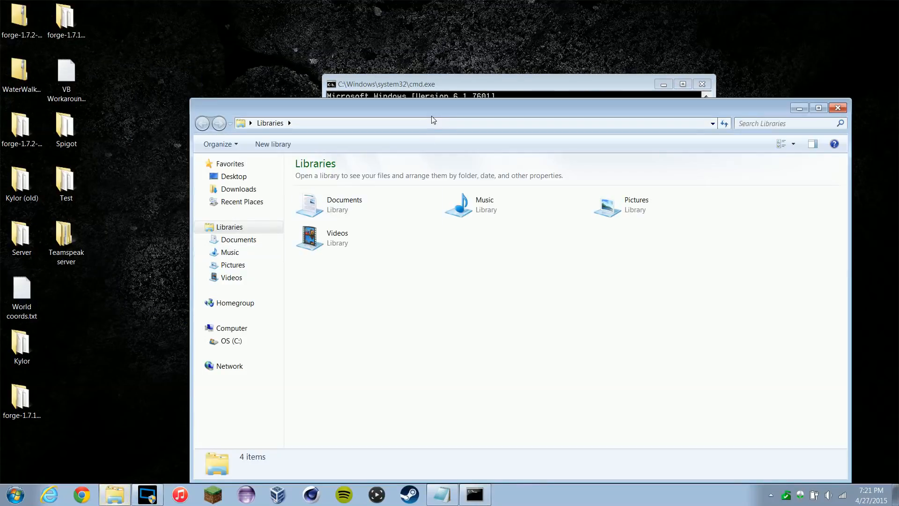
Drag the VirtualBox folder from C:\Program Files\Oracle into the cd command, then close Explorer
{"action": "left_click_drag", "start_coordinate": [428, 114], "coordinate": [353, 81]}
{"action": "left_click", "coordinate": [178, 309]}
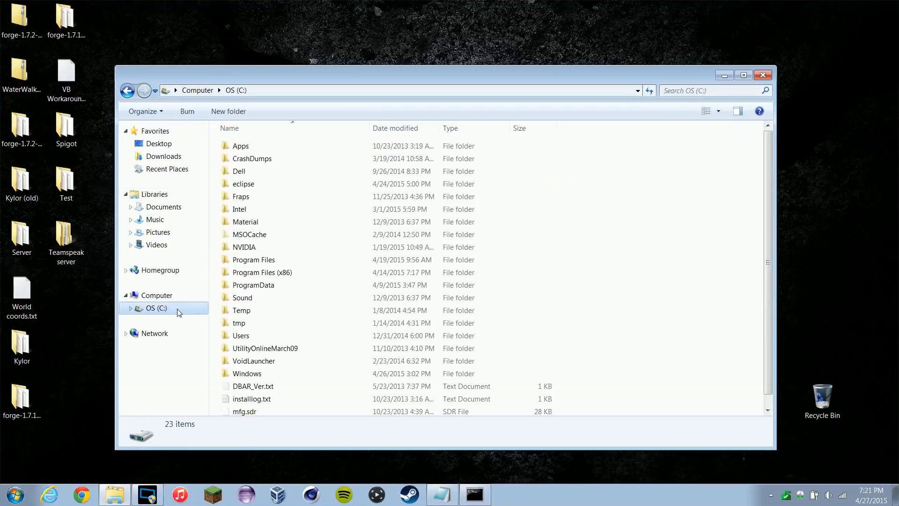
{"action": "double_click", "coordinate": [262, 259]}
{"action": "scroll", "coordinate": [362, 279], "scroll_direction": "down", "scroll_amount": 5}
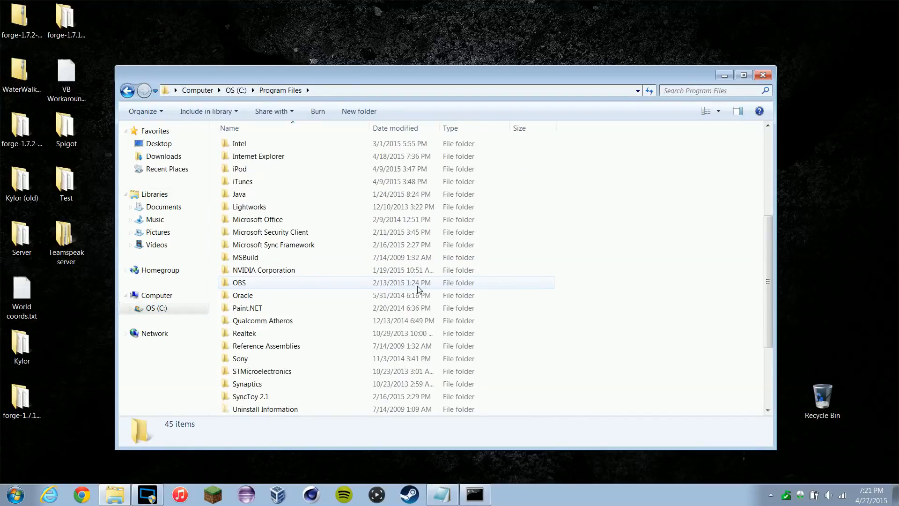
{"action": "double_click", "coordinate": [242, 295]}
{"action": "left_click_drag", "start_coordinate": [381, 75], "coordinate": [453, 211]}
{"action": "left_click_drag", "start_coordinate": [321, 287], "coordinate": [501, 188]}
{"action": "left_click", "coordinate": [835, 215]}
Run the cd command to switch into the VirtualBox folder
{"action": "left_click", "coordinate": [637, 214]}
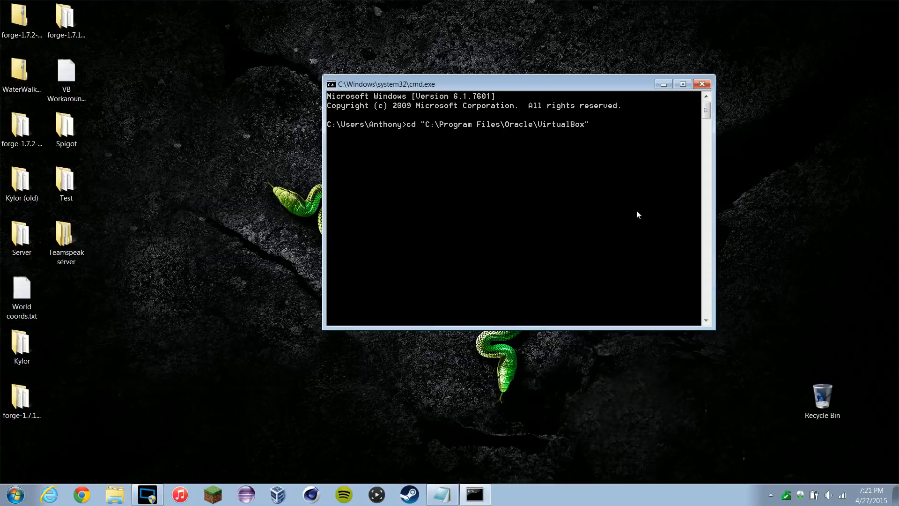
{"action": "key", "text": "Return"}
{"action": "type", "text": "\\"}
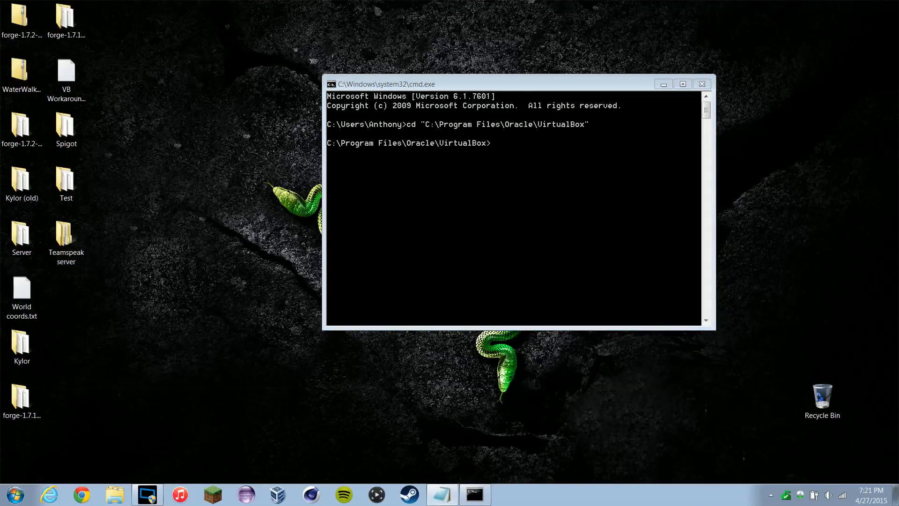
Paste and run the VBoxManage modifyvm --cpuidset command for Yosemite, then close the console
{"action": "left_click", "coordinate": [504, 147]}
{"action": "right_click", "coordinate": [504, 147]}
{"action": "left_click", "coordinate": [523, 173]}
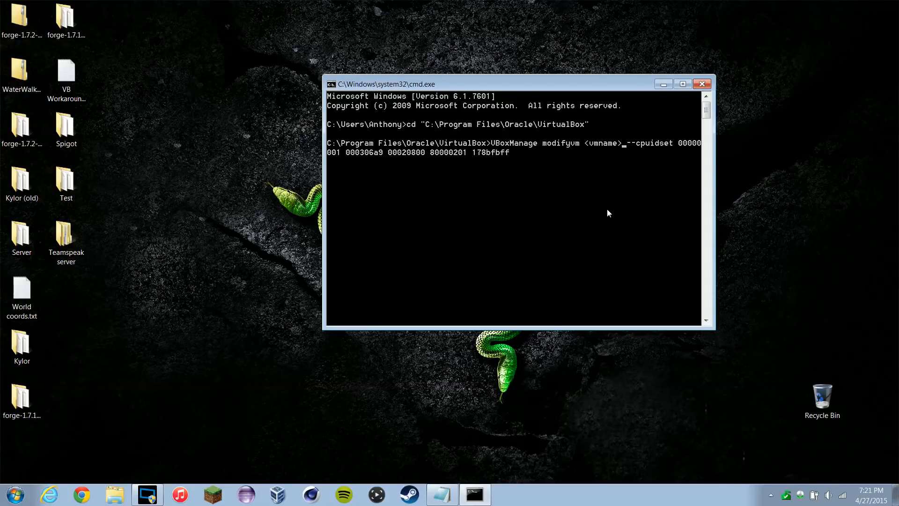
{"action": "key", "text": "BackSpace"}
{"action": "key", "text": "BackSpace"}
{"action": "key", "text": "BackSpace"}
{"action": "key", "text": "BackSpace"}
{"action": "key", "text": "BackSpace"}
{"action": "key", "text": "BackSpace"}
{"action": "key", "text": "BackSpace"}
{"action": "key", "text": "BackSpace"}
{"action": "type", "text": "Yos"}
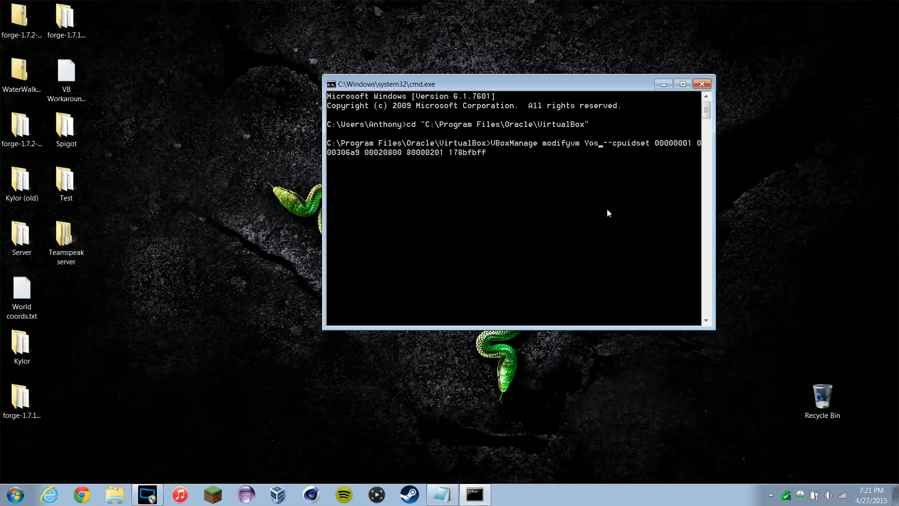
{"action": "type", "text": "emit"}
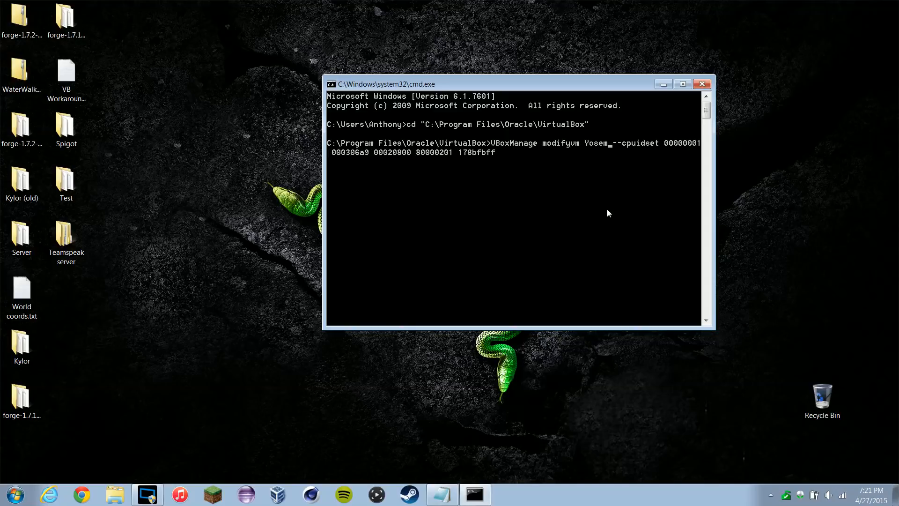
{"action": "type", "text": "e"}
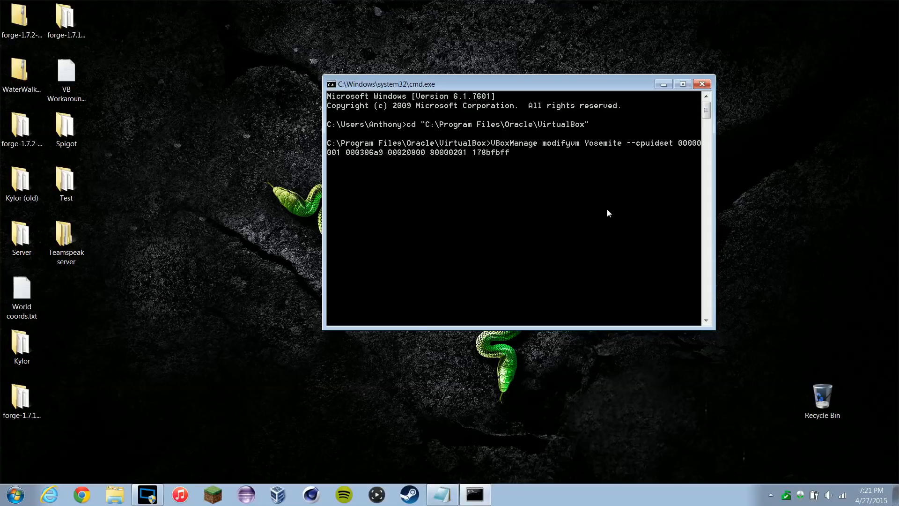
{"action": "key", "text": "Return"}
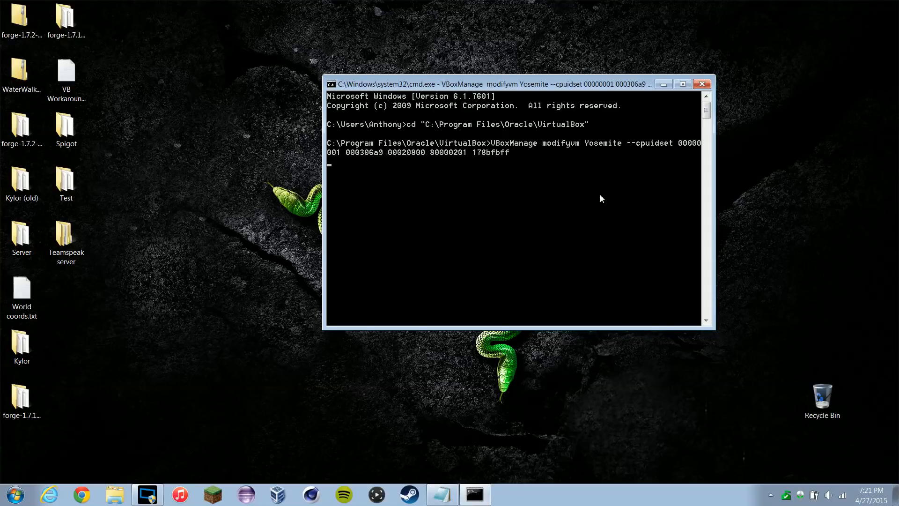
{"action": "left_click", "coordinate": [702, 84]}
Reopen VirtualBox Manager, start the Yosemite VM and dismiss the keyboard capture notice
{"action": "left_click", "coordinate": [279, 494]}
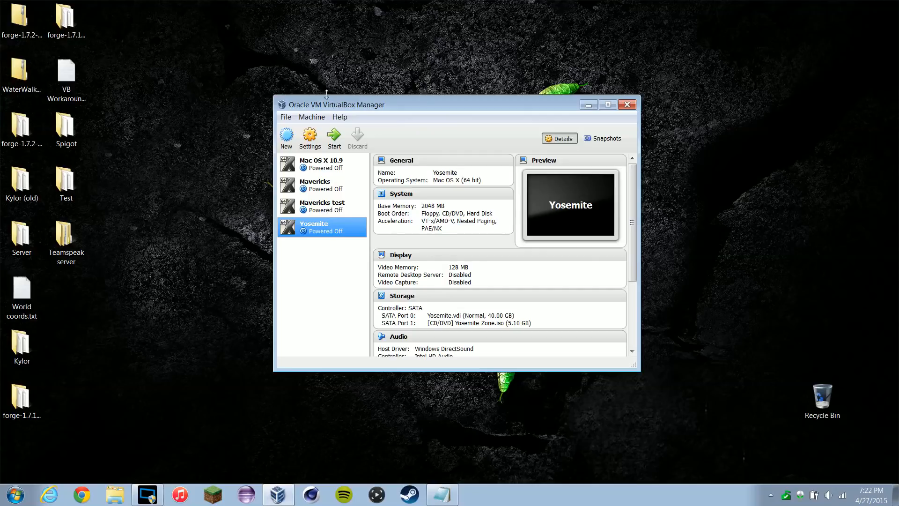
{"action": "left_click", "coordinate": [404, 108]}
{"action": "left_click", "coordinate": [333, 137]}
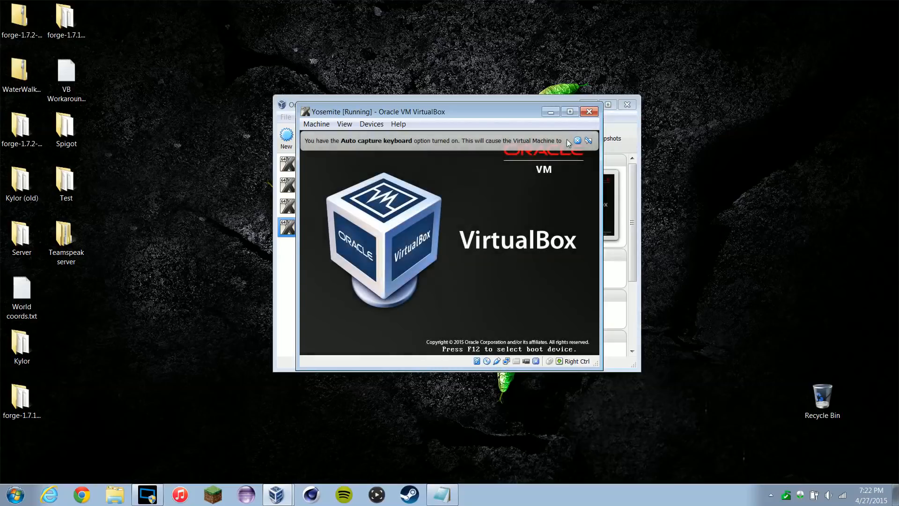
{"action": "left_click", "coordinate": [577, 140]}
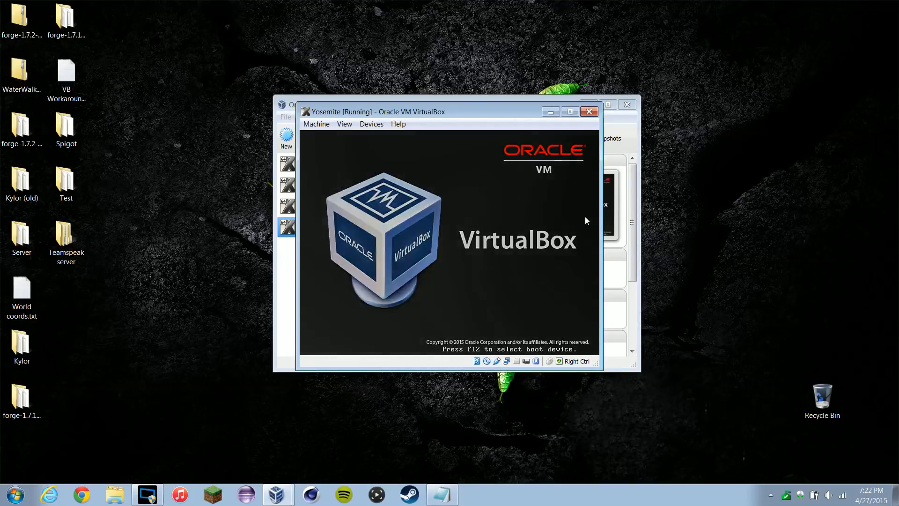
{"action": "left_click_drag", "start_coordinate": [468, 115], "coordinate": [428, 126]}
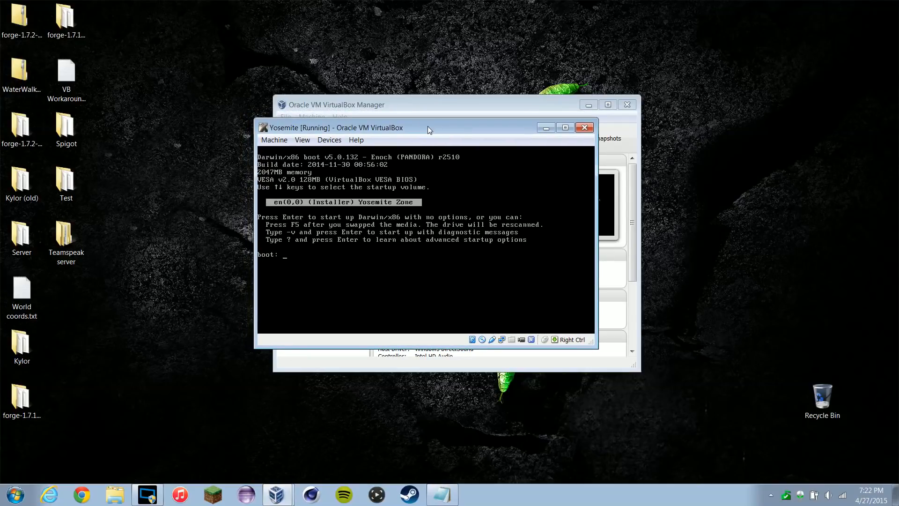
Boot the installer in verbose mode with -v at the boot prompt
{"action": "type", "text": "v"}
{"action": "key", "text": "Return"}
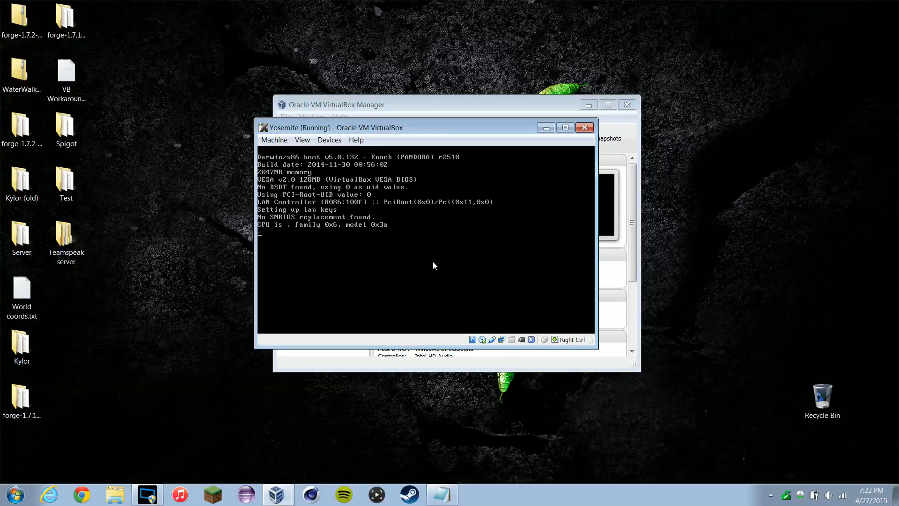
{"action": "left_click_drag", "start_coordinate": [477, 88], "coordinate": [447, 46]}
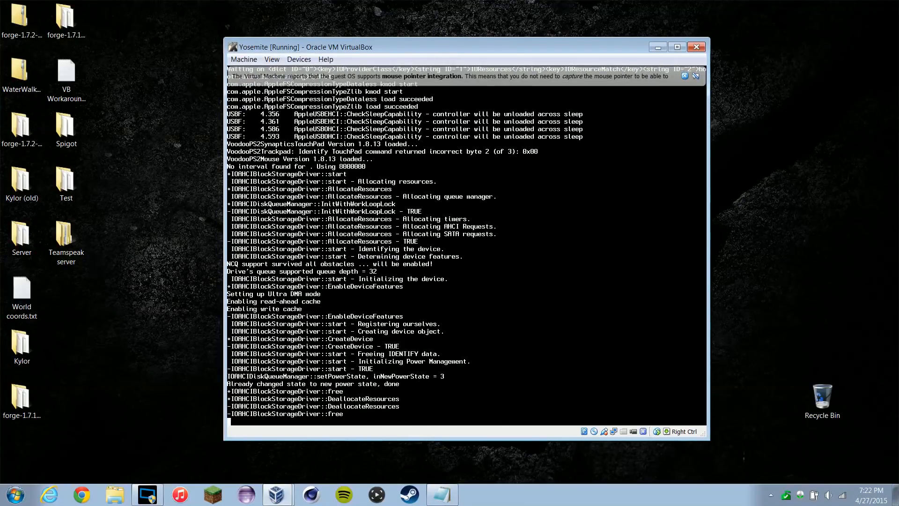
Close the mouse pointer integration notice while the installer boots to the language screen
{"action": "left_click", "coordinate": [685, 75]}
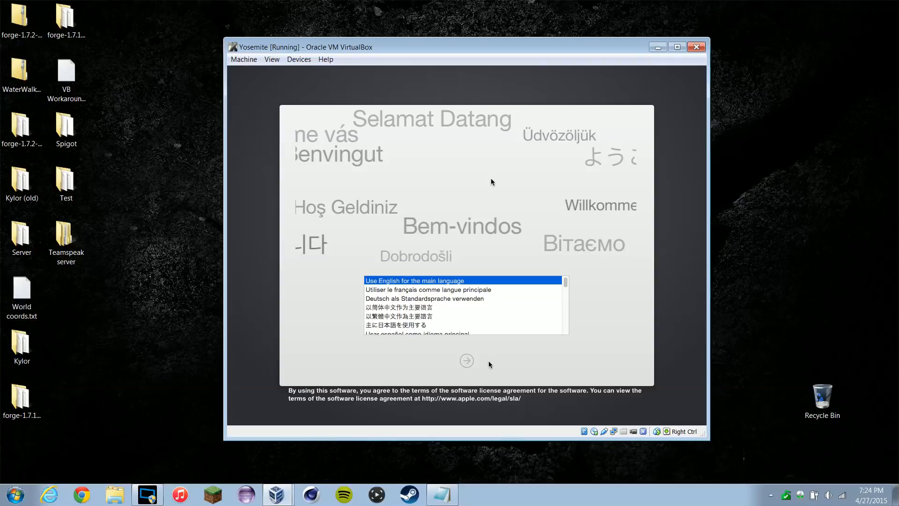
Choose English, get through the welcome and license screens, and launch Disk Utility from Utilities
{"action": "key", "text": "Return"}
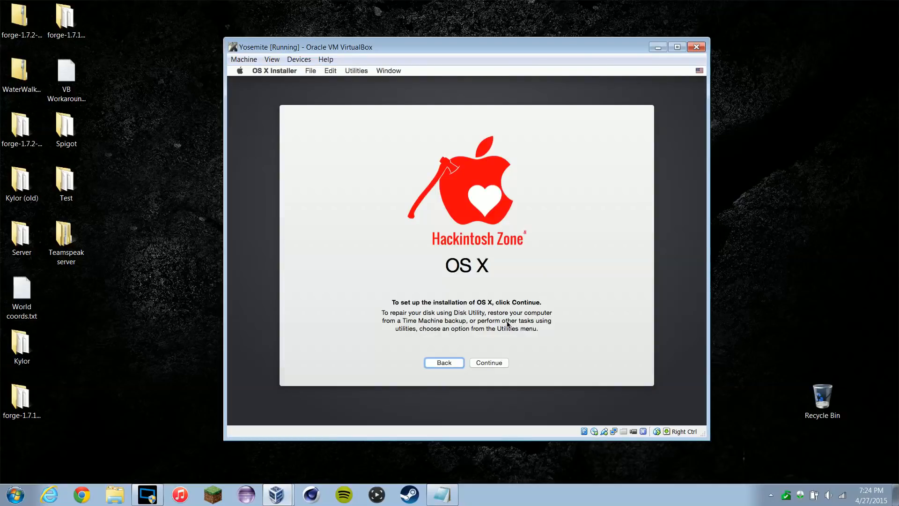
{"action": "left_click", "coordinate": [492, 363]}
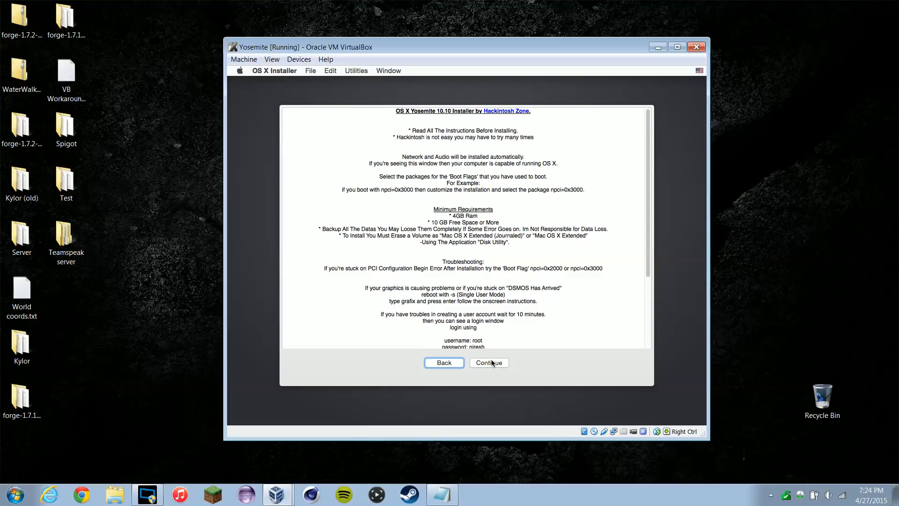
{"action": "left_click", "coordinate": [491, 363]}
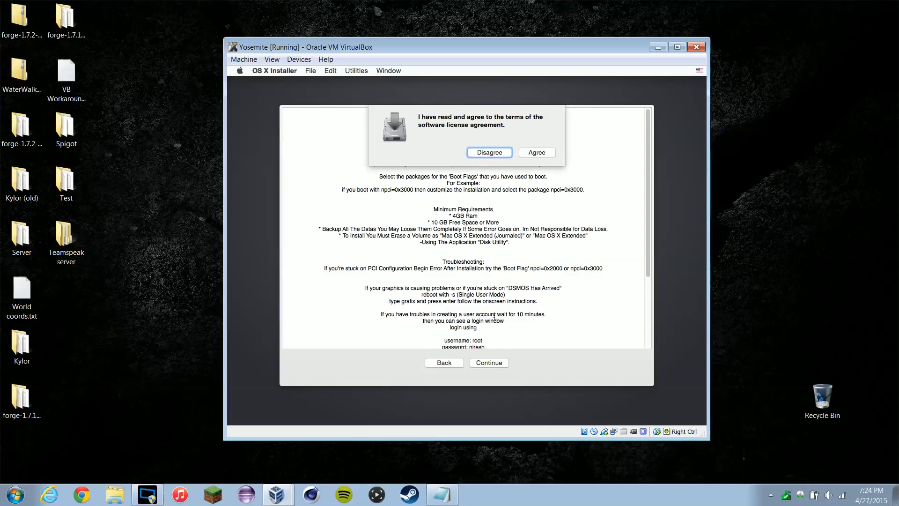
{"action": "left_click", "coordinate": [543, 153]}
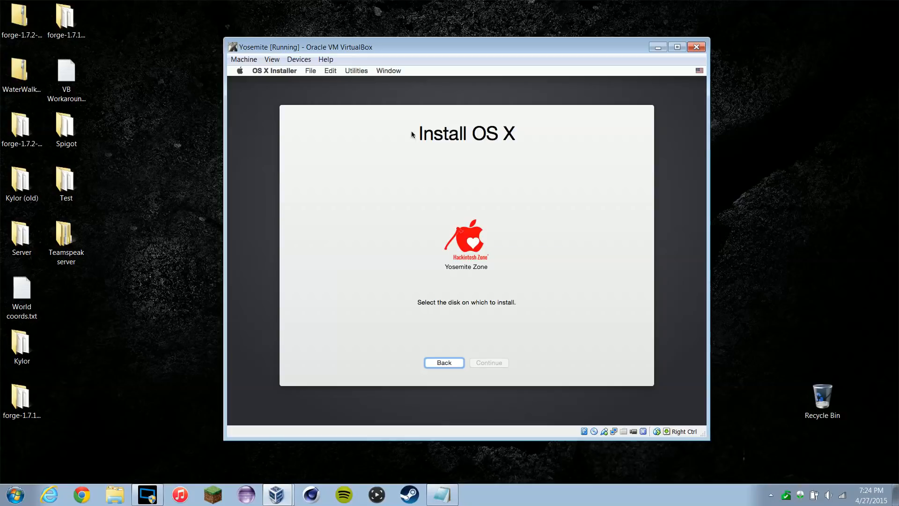
{"action": "left_click", "coordinate": [364, 71]}
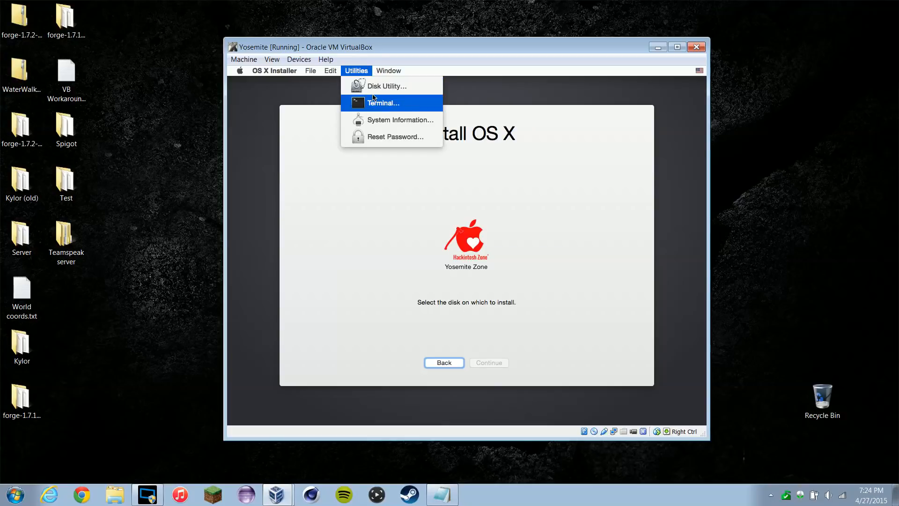
{"action": "left_click", "coordinate": [372, 91]}
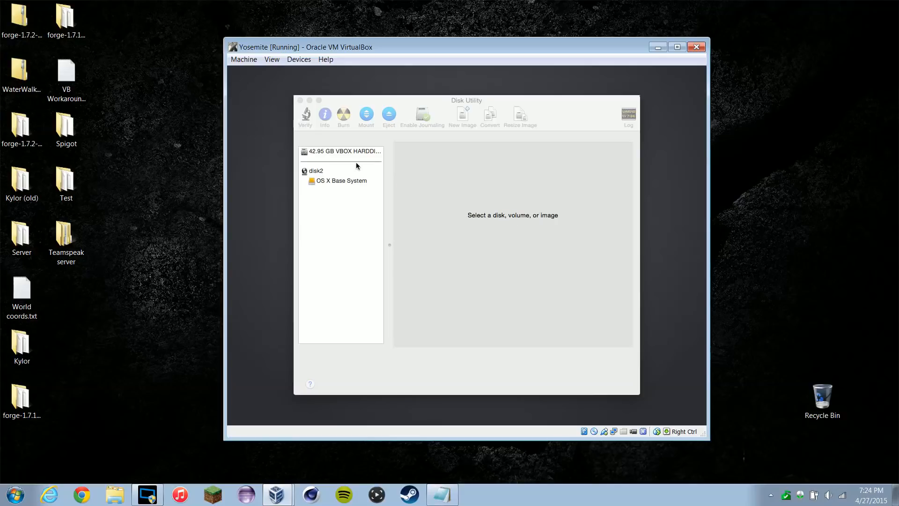
Erase the 42.95 GB VBOX disk as 'Macintosh HD', then select it as the install destination
{"action": "left_click", "coordinate": [344, 151]}
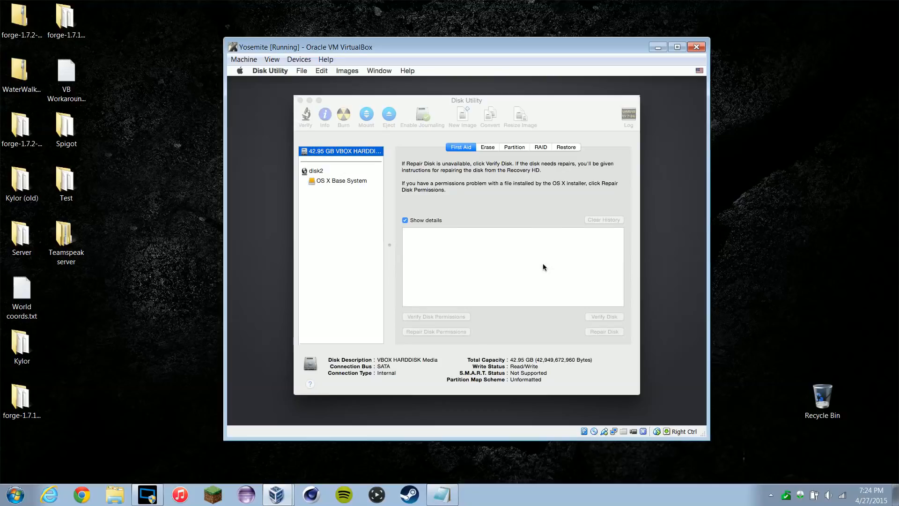
{"action": "left_click", "coordinate": [490, 148]}
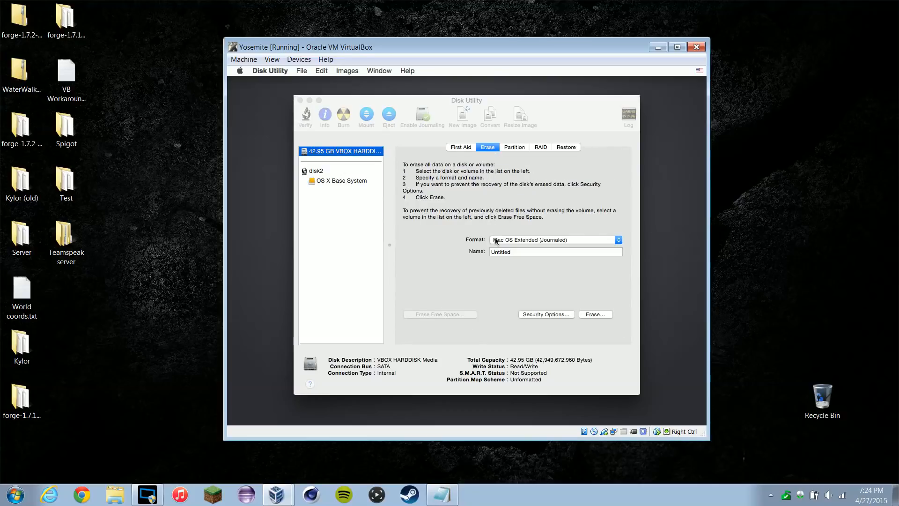
{"action": "left_click", "coordinate": [518, 253]}
{"action": "key", "text": "super+a"}
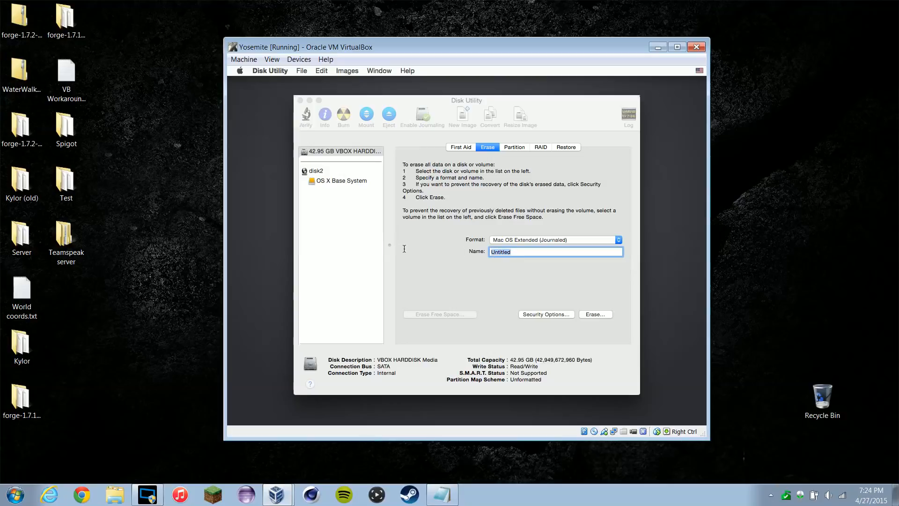
{"action": "type", "text": "Macintosh"}
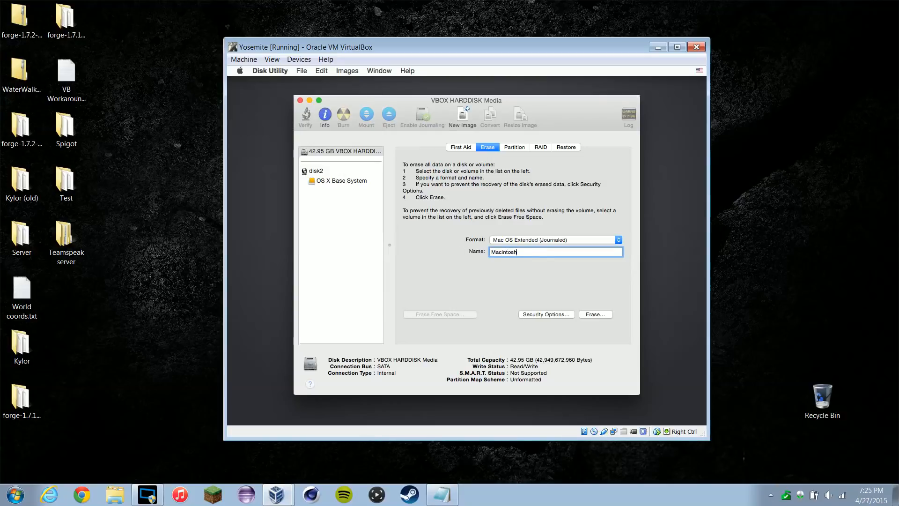
{"action": "type", "text": " HD"}
{"action": "left_click", "coordinate": [592, 314]}
{"action": "left_click", "coordinate": [544, 197]}
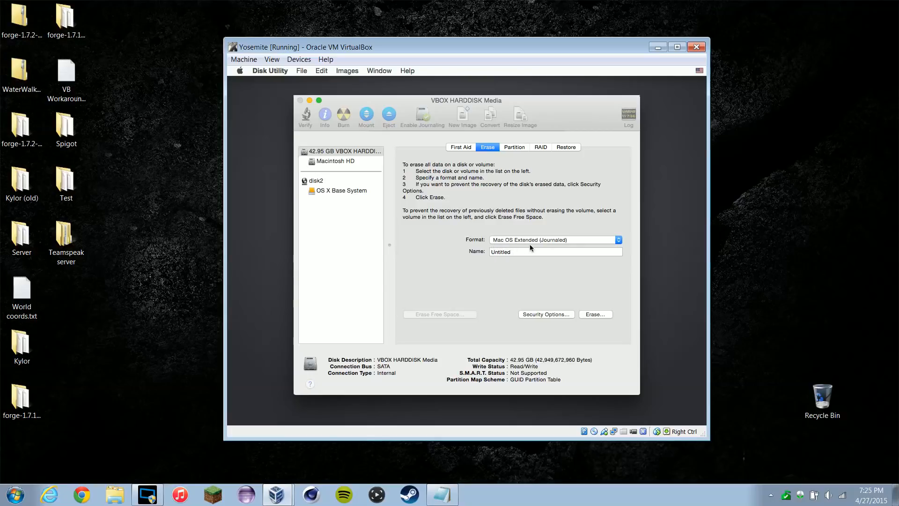
{"action": "left_click", "coordinate": [300, 100]}
{"action": "left_click", "coordinate": [502, 234]}
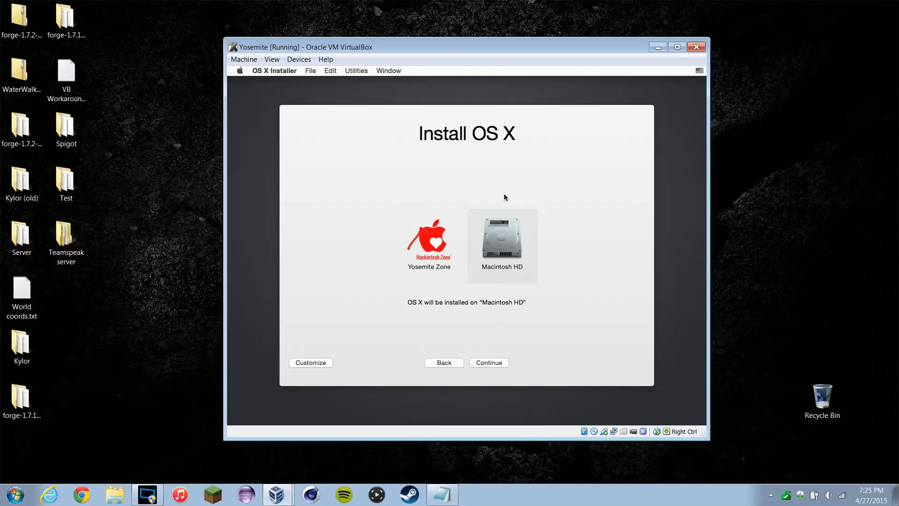
Start installing OS X onto Macintosh HD and let it run to about 2 minutes remaining
{"action": "left_click", "coordinate": [499, 364]}
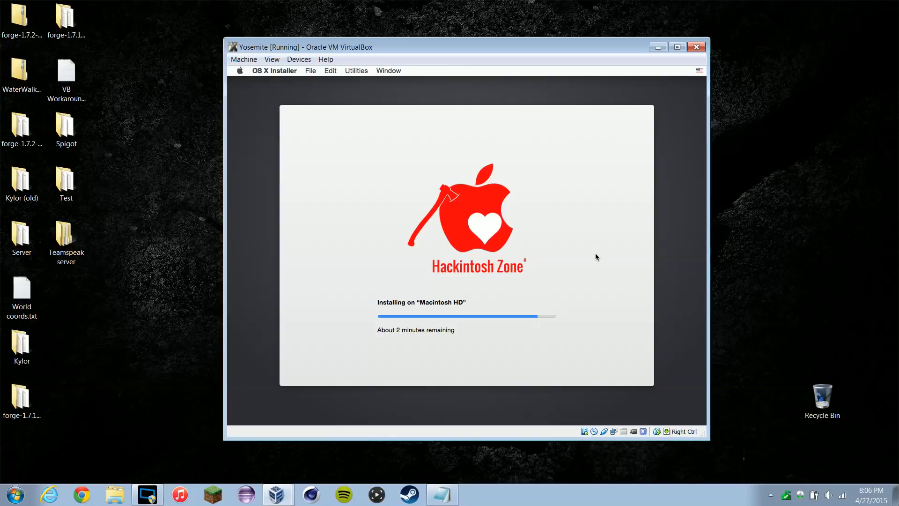
Reset the Yosemite VM and highlight Macintosh HD in the Enoch boot menu
{"action": "key", "text": "ctrl+r"}
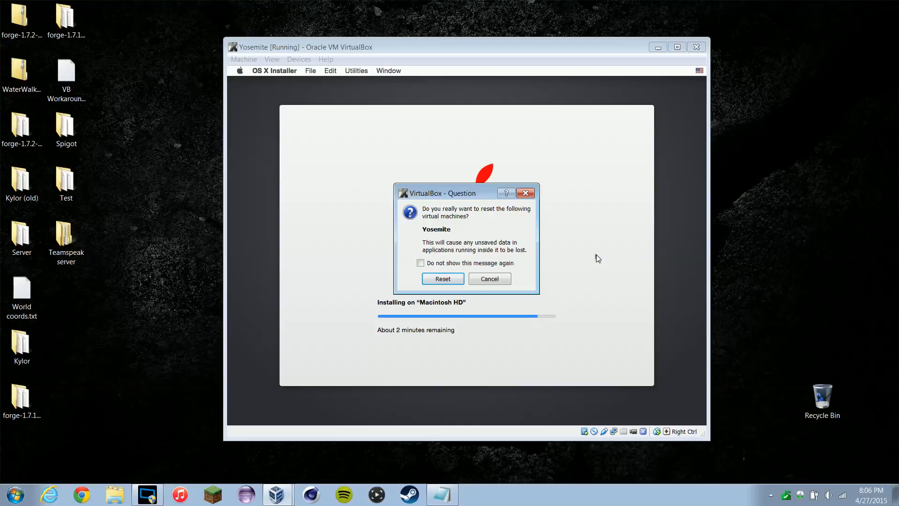
{"action": "key", "text": "Return"}
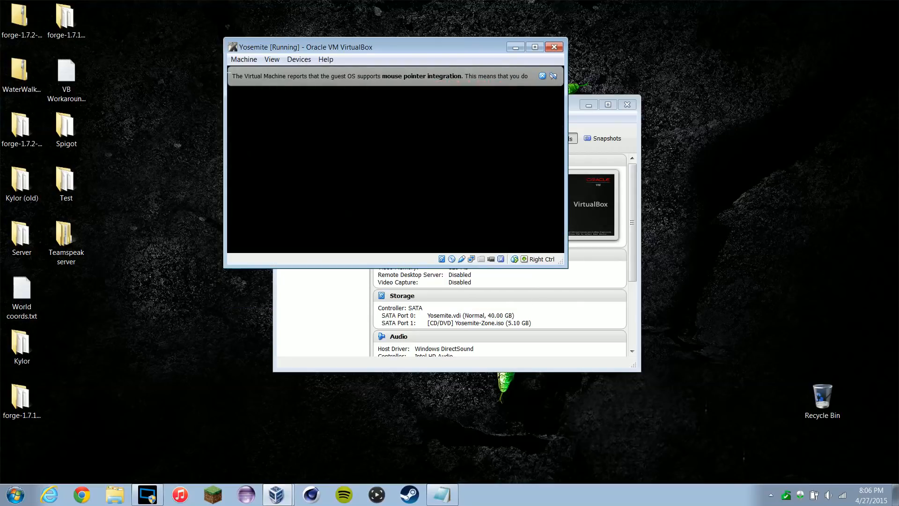
{"action": "left_click", "coordinate": [543, 75]}
{"action": "left_click_drag", "start_coordinate": [457, 41], "coordinate": [522, 78]}
{"action": "key", "text": "Down"}
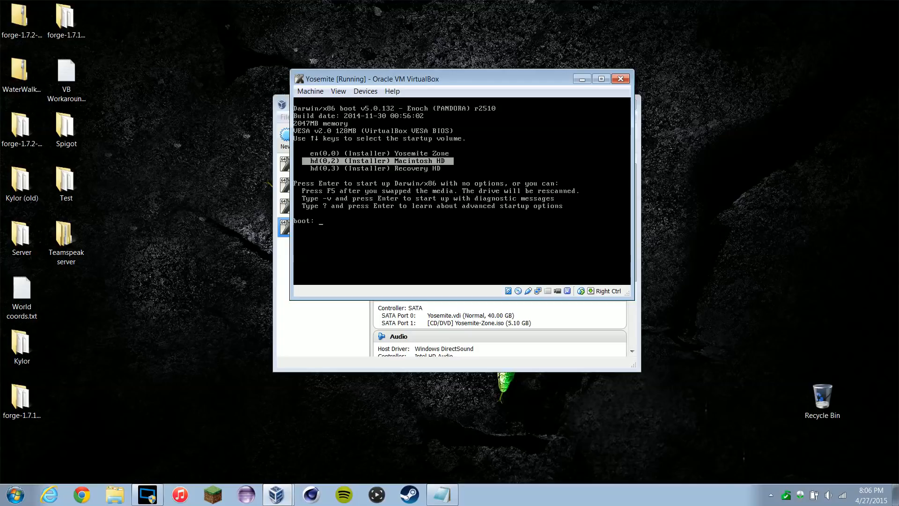
Boot Macintosh HD with the 's -v -n' arguments into the single-user bash-3.2# prompt
{"action": "type", "text": "s -v -n"}
{"action": "key", "text": "Return"}
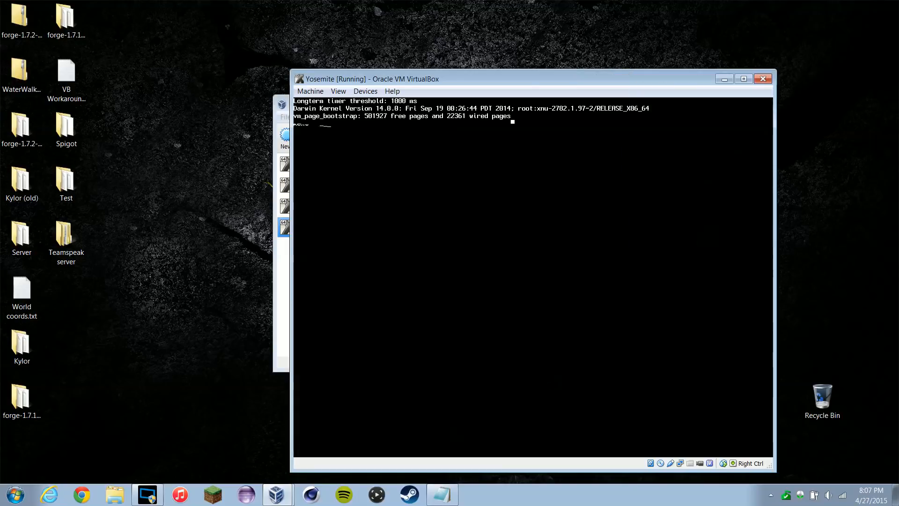
{"action": "left_click_drag", "start_coordinate": [513, 74], "coordinate": [472, 55]}
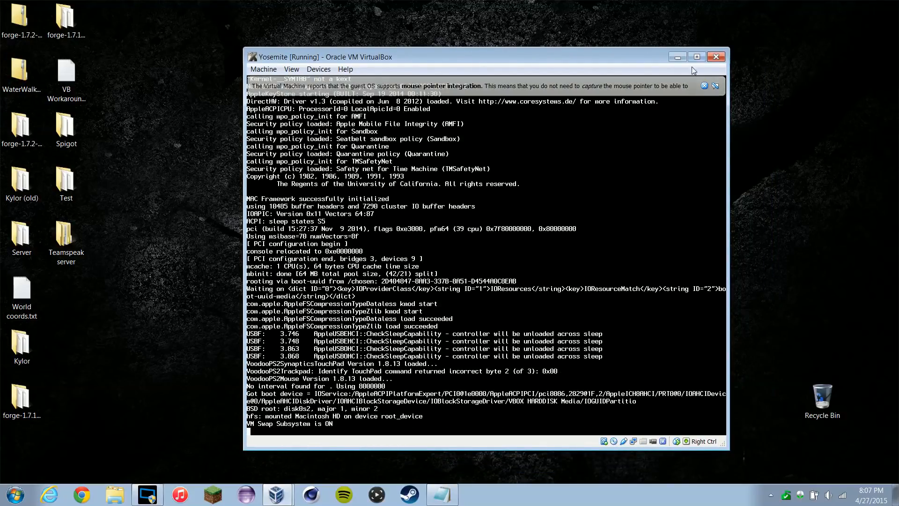
{"action": "left_click", "coordinate": [705, 86]}
{"action": "left_click_drag", "start_coordinate": [551, 71], "coordinate": [536, 47]}
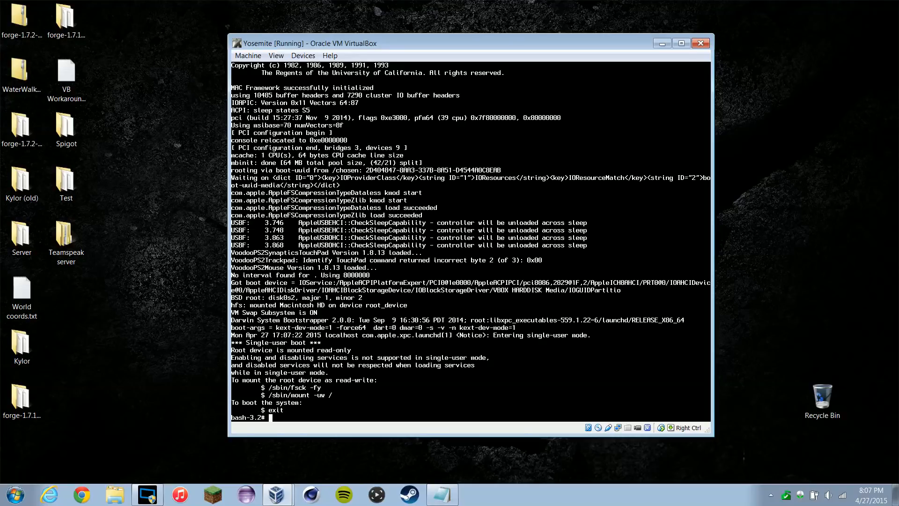
Run /sbin/fsck -fy to force-check and repair the Macintosh HD volume
{"action": "type", "text": "/sbin/fsck -fy"}
{"action": "key", "text": "Return"}
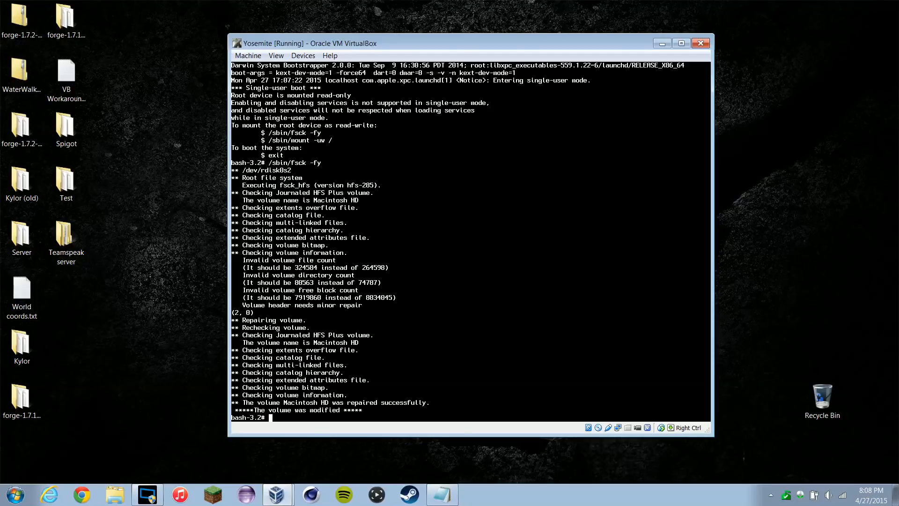
Run /sbin/mount -uw /, then recall and rerun it to remount root read-write
{"action": "type", "text": "/sbin/mount -uw /"}
{"action": "key", "text": "Return"}
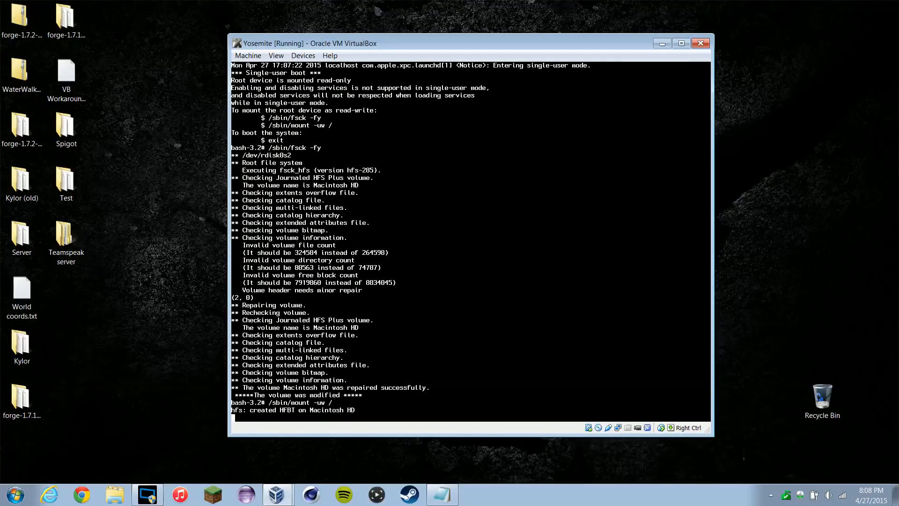
{"action": "key", "text": "Up"}
{"action": "key", "text": "Left"}
{"action": "key", "text": "Left"}
{"action": "key", "text": "Left"}
{"action": "key", "text": "Left"}
{"action": "key", "text": "Left"}
{"action": "key", "text": "Left"}
{"action": "key", "text": "Left"}
{"action": "key", "text": "Left"}
{"action": "key", "text": "Left"}
{"action": "key", "text": "Left"}
{"action": "key", "text": "Left"}
{"action": "key", "text": "Left"}
{"action": "key", "text": "Left"}
{"action": "key", "text": "Left"}
{"action": "key", "text": "Left"}
{"action": "key", "text": "Left"}
{"action": "key", "text": "Left"}
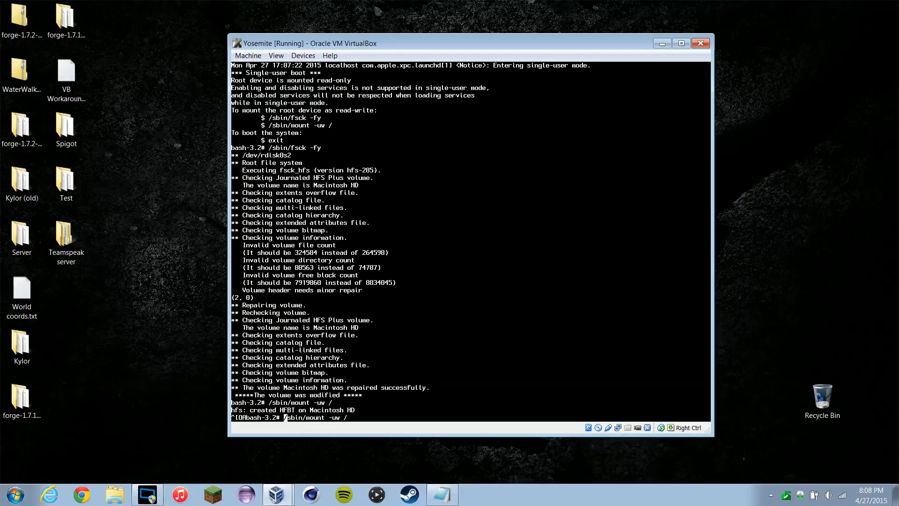
{"action": "key", "text": "Right"}
{"action": "key", "text": "Right"}
{"action": "key", "text": "Right"}
{"action": "key", "text": "Right"}
{"action": "key", "text": "Right"}
{"action": "key", "text": "Right"}
{"action": "key", "text": "Right"}
{"action": "key", "text": "Right"}
{"action": "key", "text": "Right"}
{"action": "key", "text": "Right"}
{"action": "key", "text": "Right"}
{"action": "key", "text": "Right"}
{"action": "key", "text": "Right"}
{"action": "key", "text": "Right"}
{"action": "key", "text": "Right"}
{"action": "key", "text": "Right"}
{"action": "key", "text": "Right"}
{"action": "key", "text": "Return"}
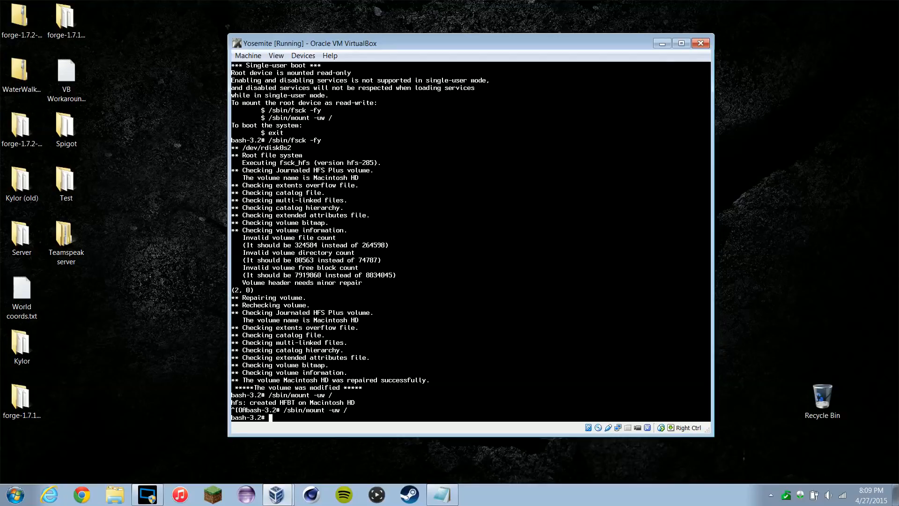
Change into /.OSInstallSandboxPath/Scripts/ and list its contents with ls
{"action": "type", "text": "cd /.OS"}
{"action": "key", "text": "Tab"}
{"action": "type", "text": "Script"}
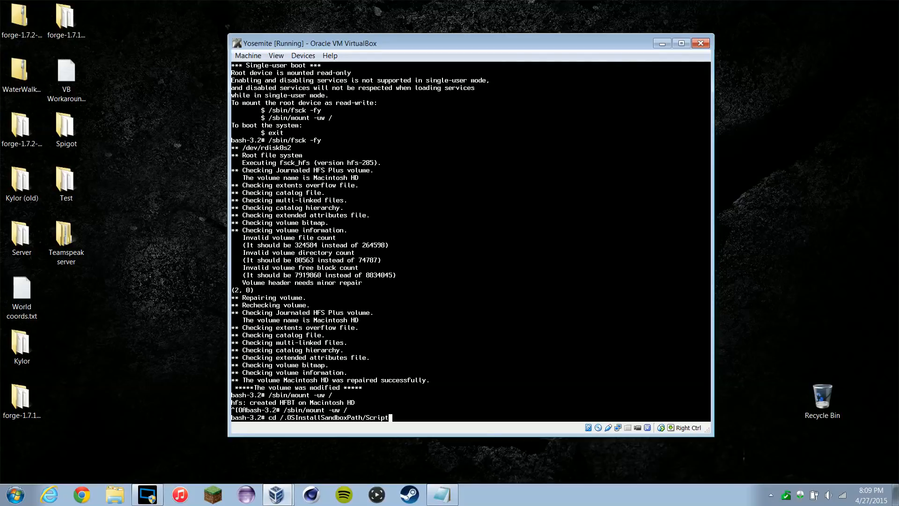
{"action": "type", "text": "s/"}
{"action": "key", "text": "Return"}
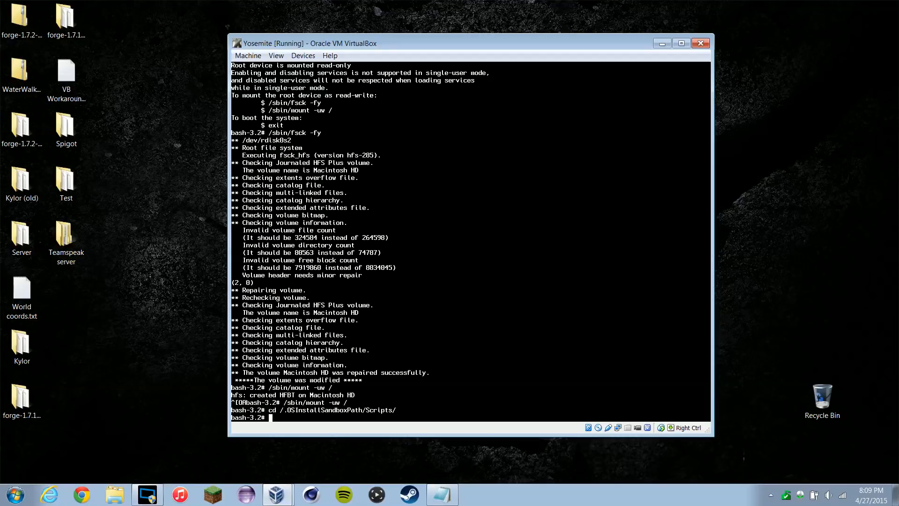
{"action": "type", "text": "ls"}
{"action": "key", "text": "Return"}
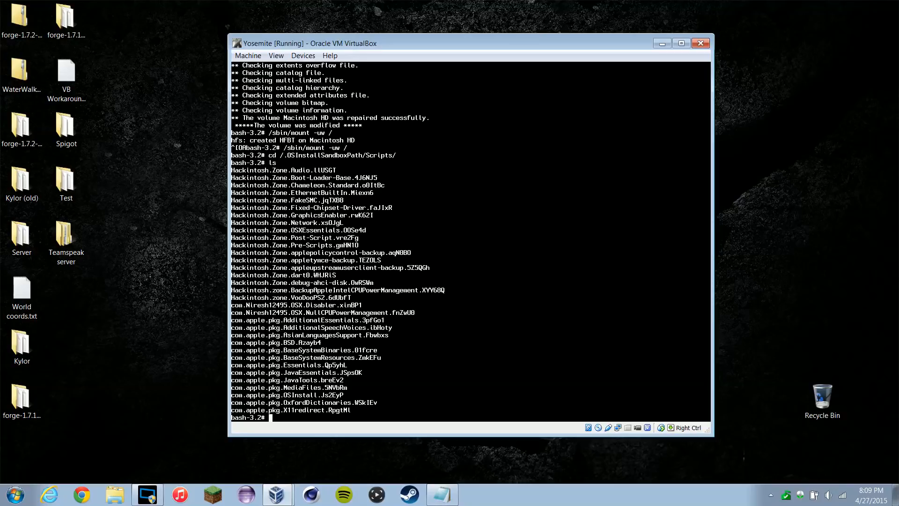
Change into the Hackintosh.Zone.Post-Script.vre2Fg/ folder using Tab completion
{"action": "type", "text": "cd Hackintosh.Zone.Po"}
{"action": "key", "text": "Tab"}
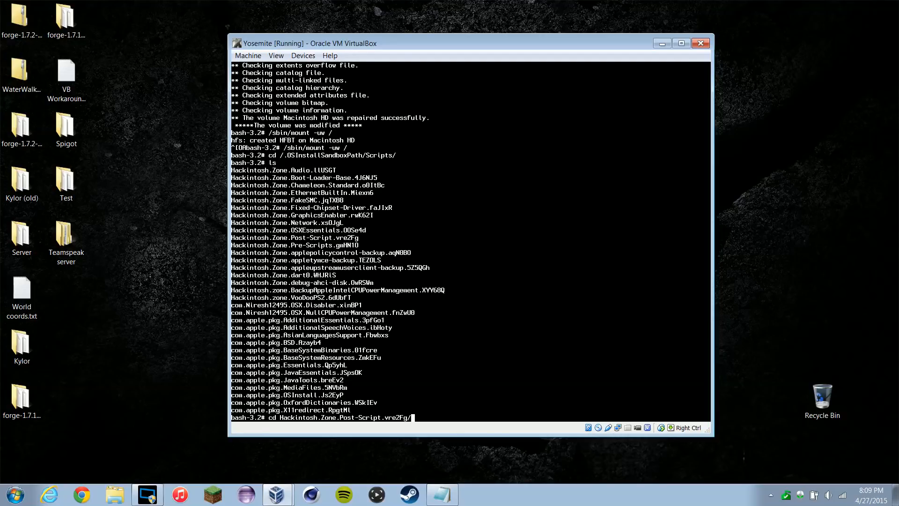
{"action": "key", "text": "Return"}
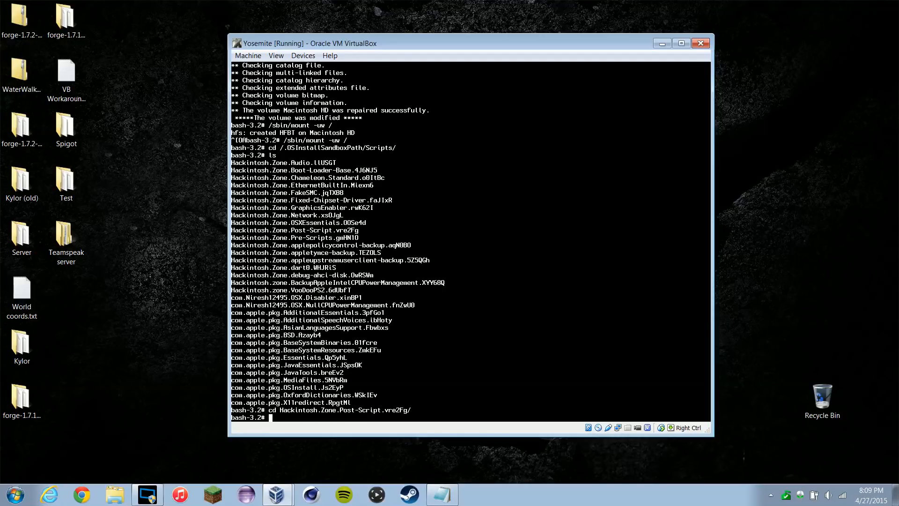
Run ./postinstall, then type exit to leave single-user mode and continue booting
{"action": "type", "text": "./postinstall"}
{"action": "key", "text": "Return"}
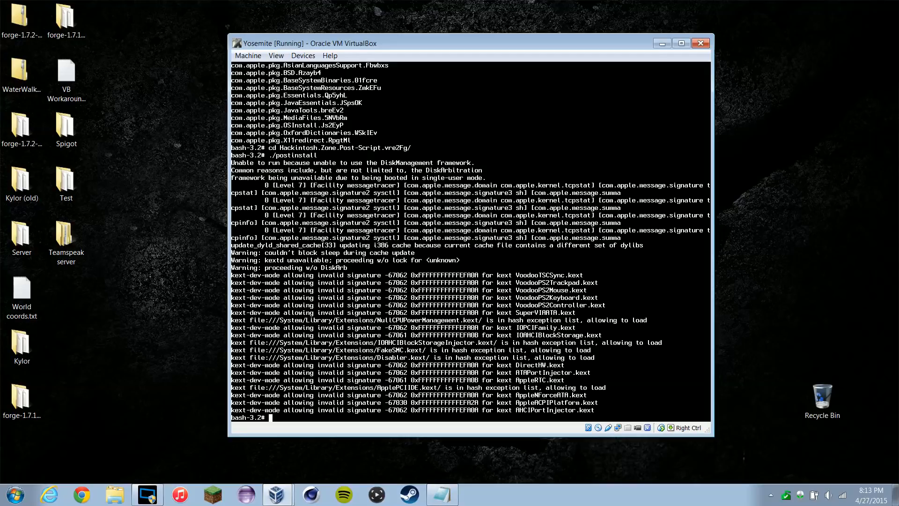
{"action": "type", "text": "exit"}
{"action": "key", "text": "Return"}
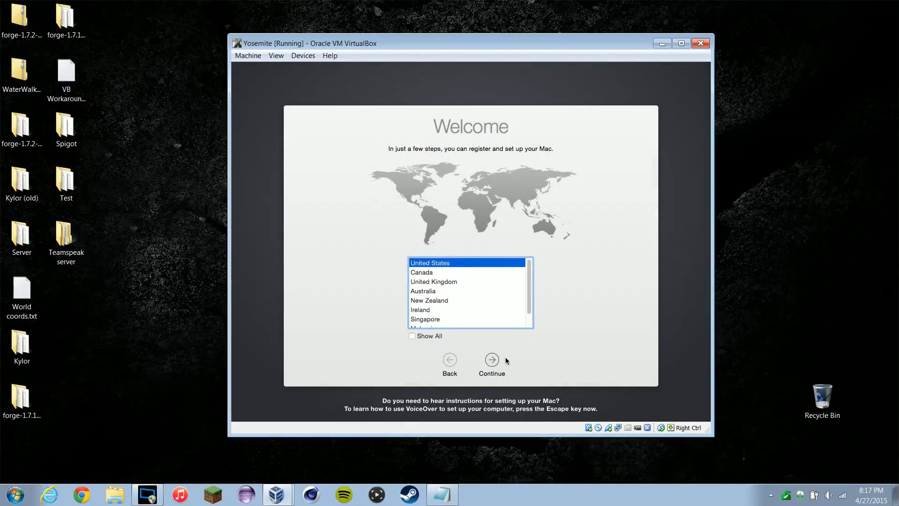
Accept United States and U.S. keyboard, skip transfer and Apple ID, and agree to the license
{"action": "left_click", "coordinate": [491, 360]}
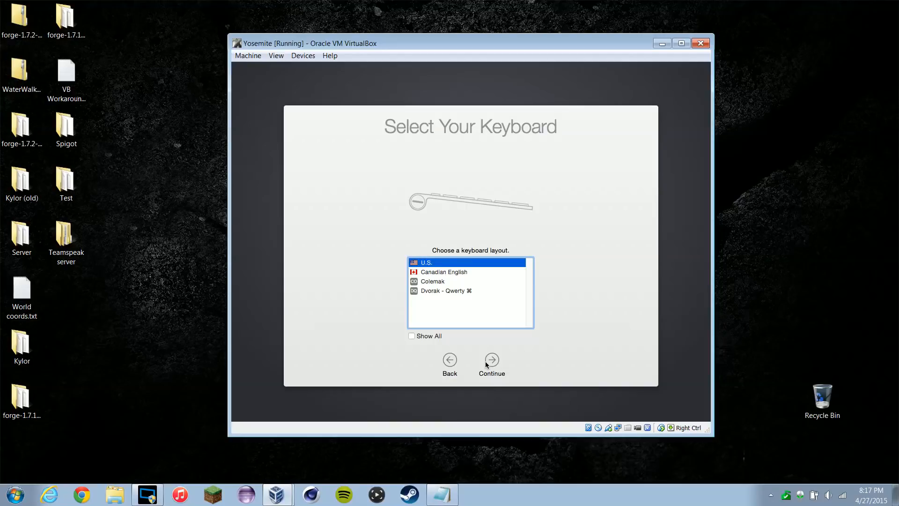
{"action": "left_click", "coordinate": [486, 360]}
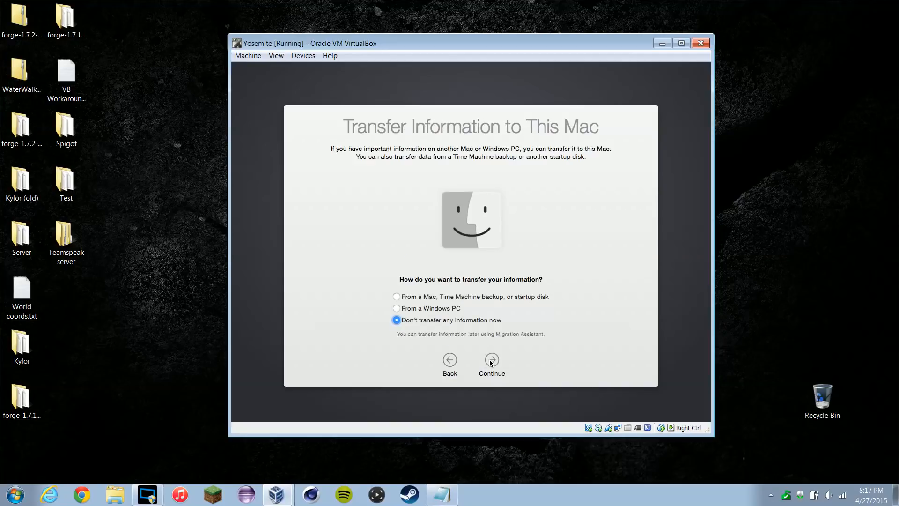
{"action": "left_click", "coordinate": [491, 361]}
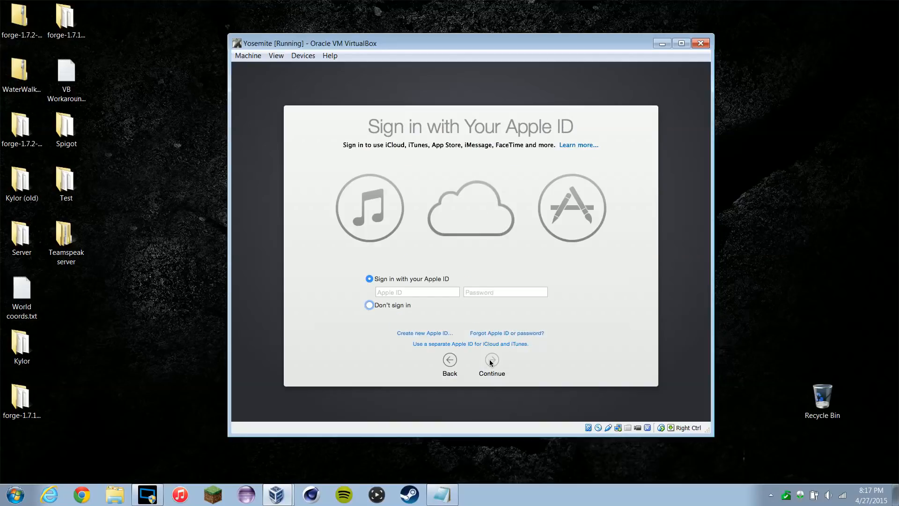
{"action": "left_click", "coordinate": [372, 308]}
{"action": "left_click", "coordinate": [492, 361]}
{"action": "left_click", "coordinate": [534, 156]}
{"action": "left_click", "coordinate": [492, 359]}
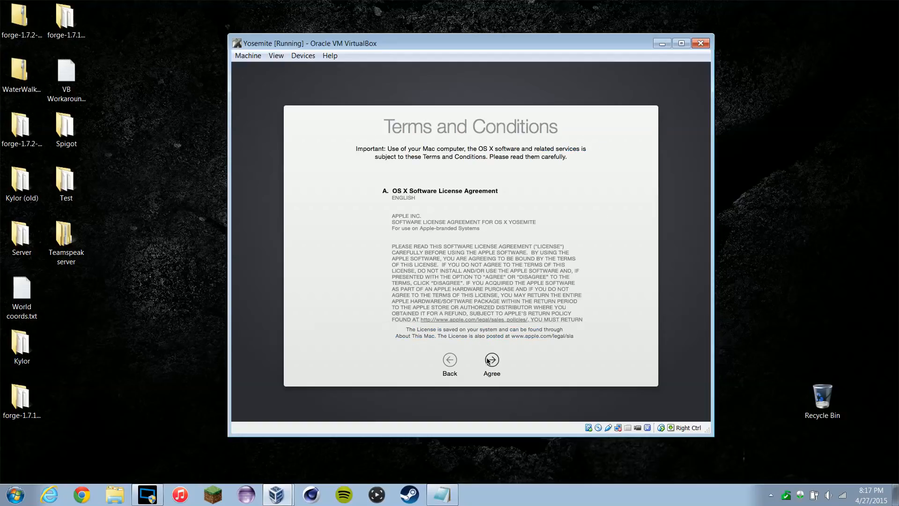
{"action": "left_click", "coordinate": [537, 154]}
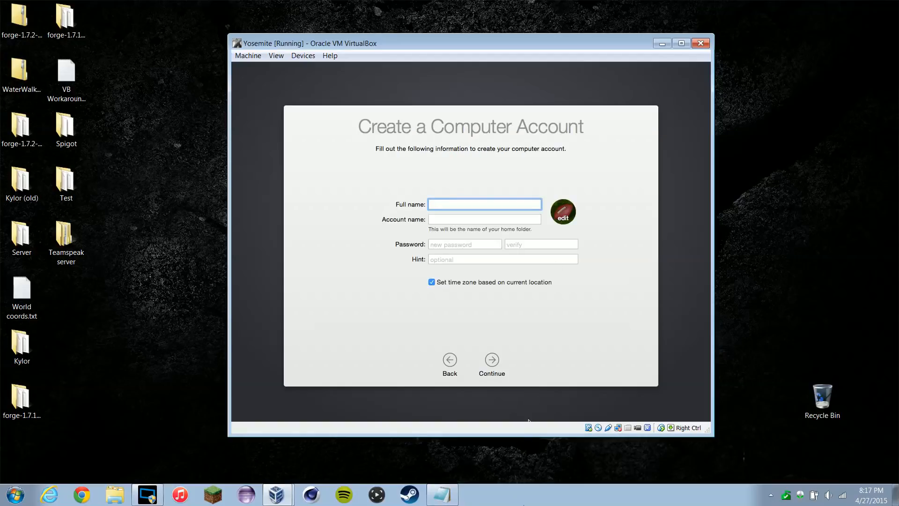
Create the account with the user's full name and password, and disable diagnostics sharing
{"action": "type", "text": "Anthony Triolo"}
{"action": "left_click", "coordinate": [457, 222]}
{"action": "left_click", "coordinate": [462, 244]}
{"action": "type", "text": "•••••"}
{"action": "key", "text": "Tab"}
{"action": "type", "text": "•••••"}
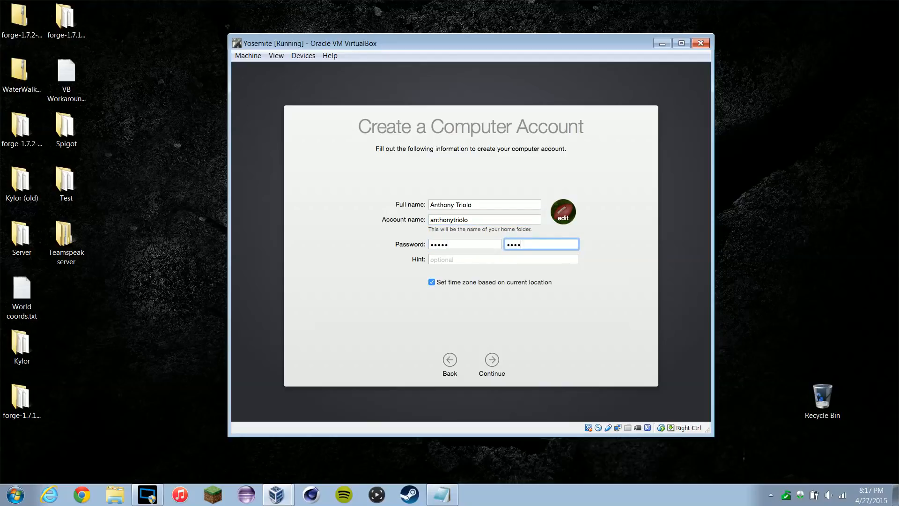
{"action": "left_click", "coordinate": [488, 363]}
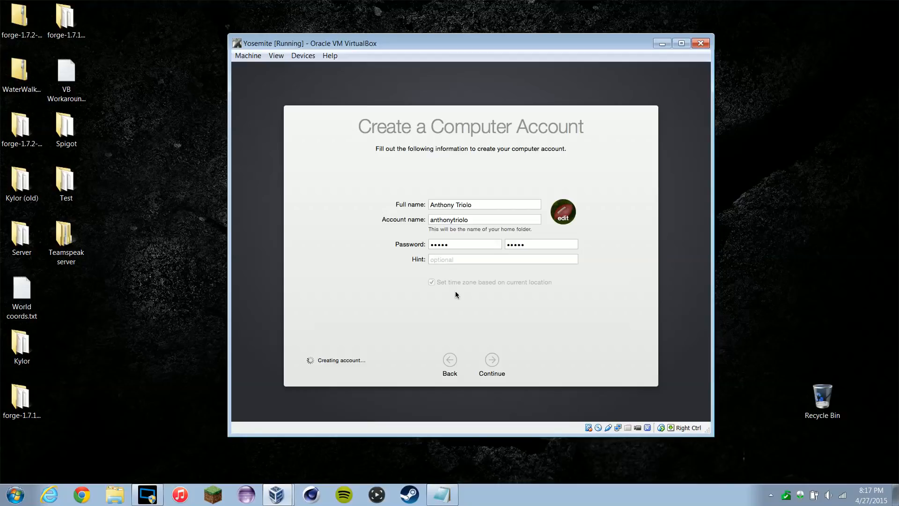
{"action": "left_click", "coordinate": [395, 267]}
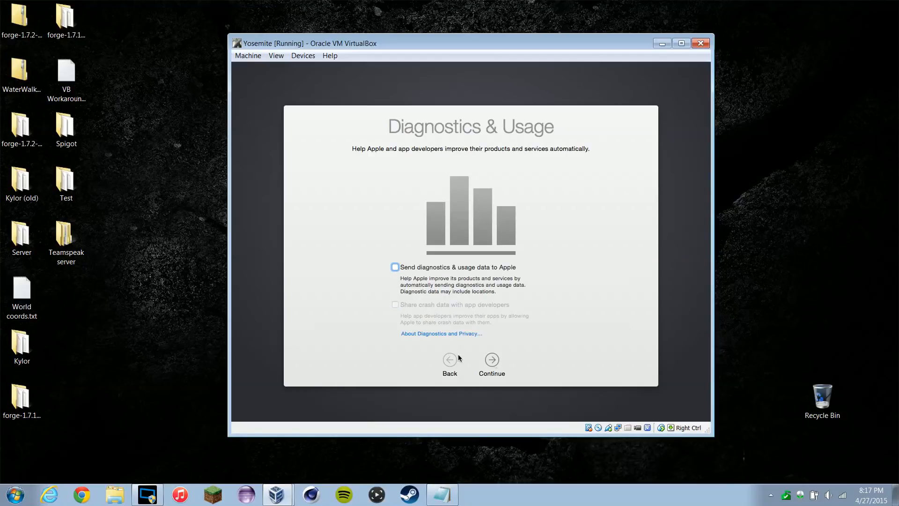
{"action": "left_click", "coordinate": [485, 358]}
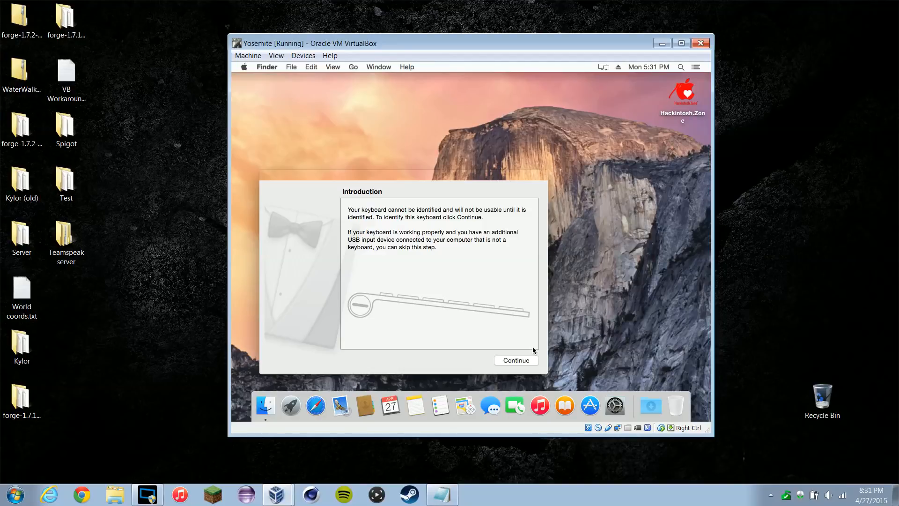
Identify the guest keyboard as ANSI in Keyboard Setup Assistant by pressing Z and slash, then finish
{"action": "left_click", "coordinate": [518, 361]}
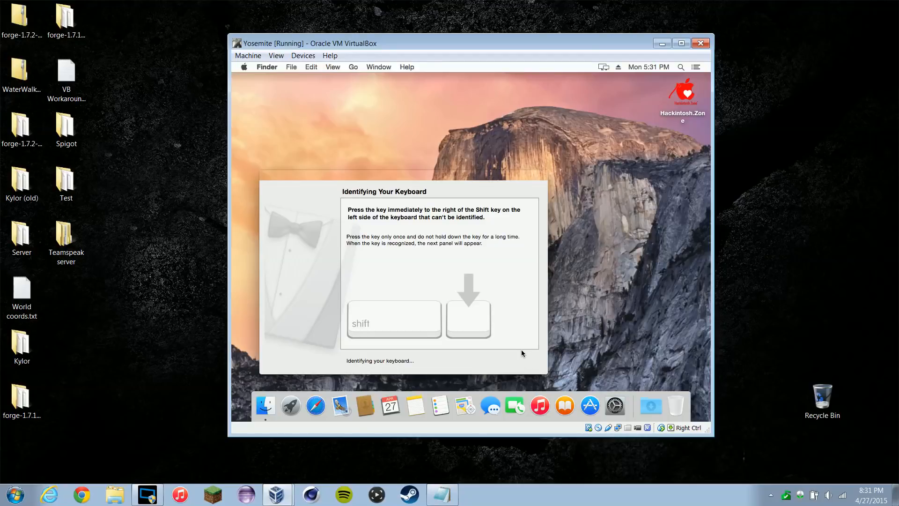
{"action": "key", "text": "z"}
{"action": "key", "text": "slash"}
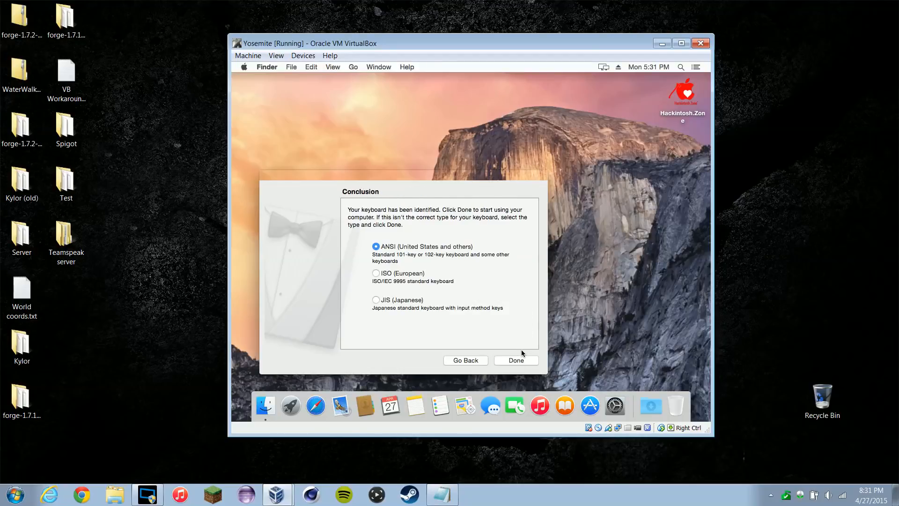
{"action": "left_click", "coordinate": [517, 359]}
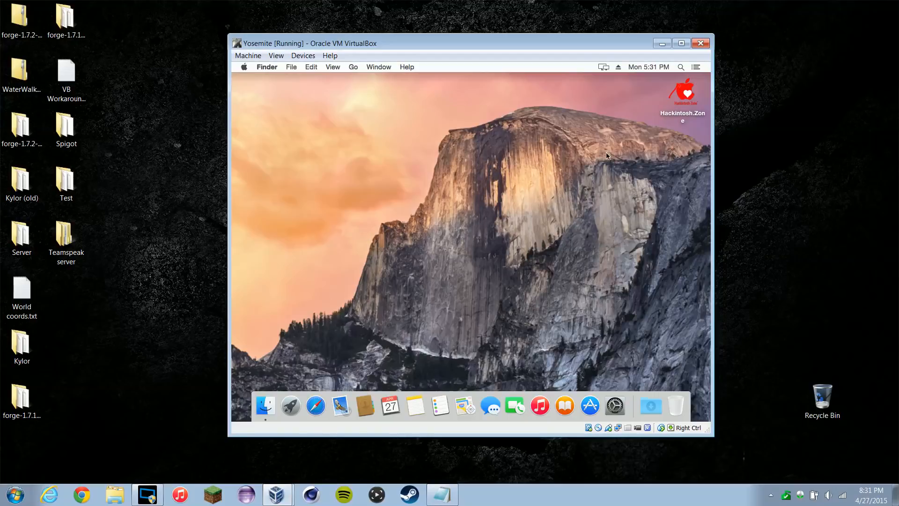
{"action": "left_click", "coordinate": [697, 68]}
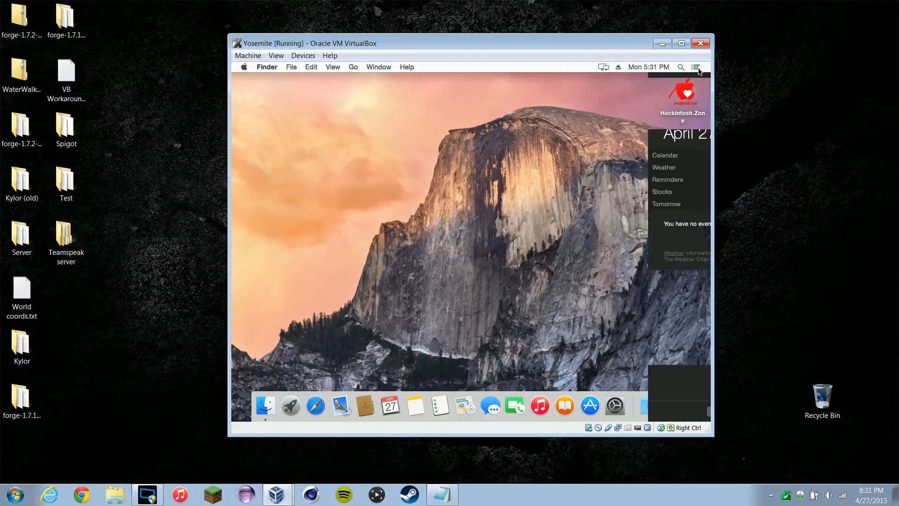
{"action": "left_click", "coordinate": [674, 84]}
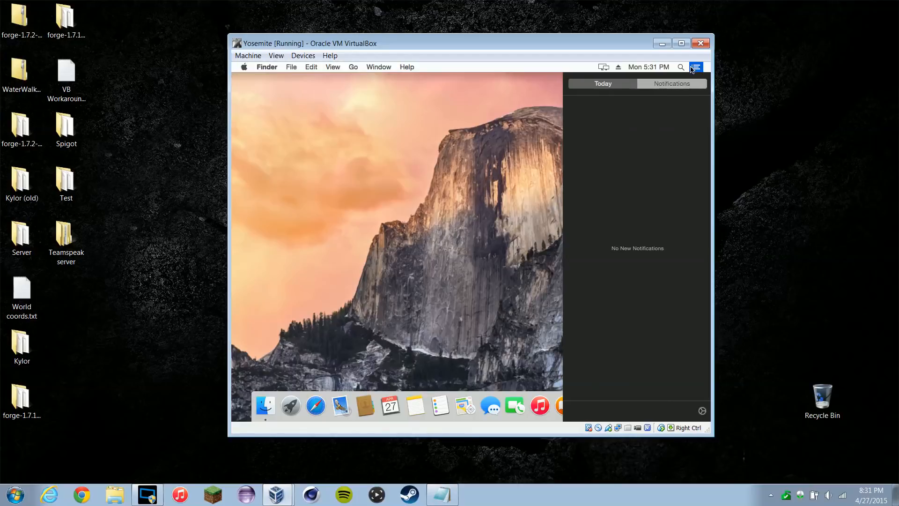
{"action": "left_click", "coordinate": [696, 67]}
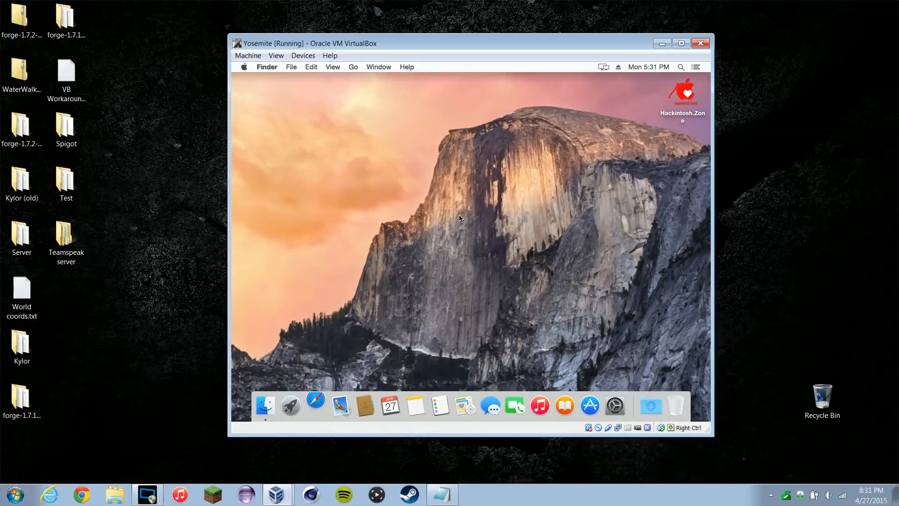